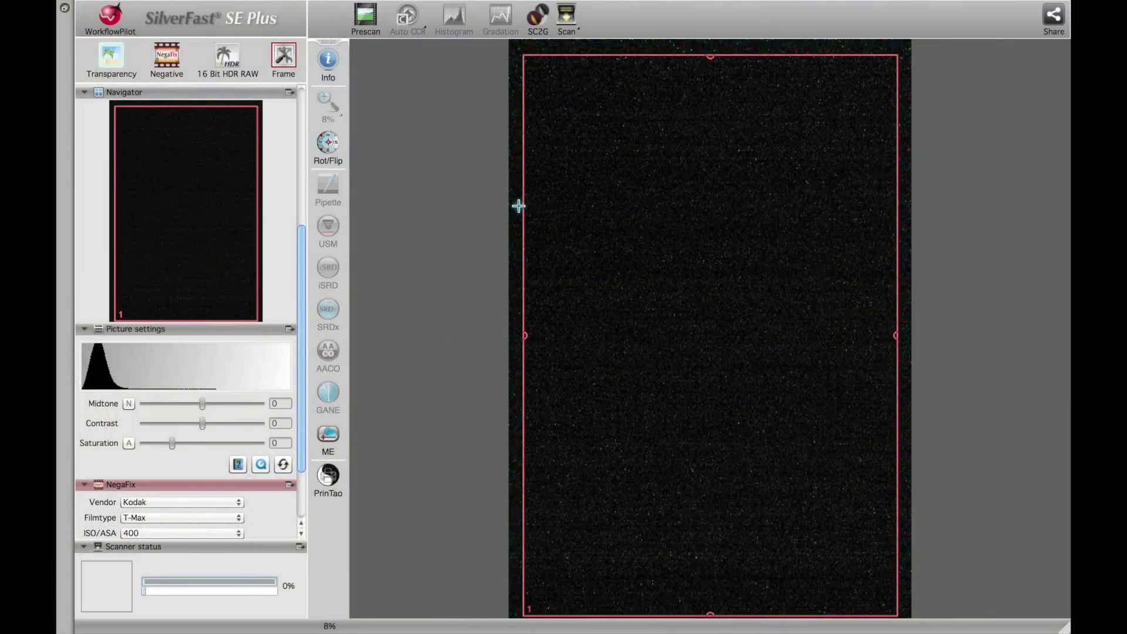
Step: Extend the scan frame slightly at its upper-left corner and run a prescan of the negative
{"action": "mouse_move", "coordinate": [525, 58]}
{"action": "left_mouse_down"}
{"action": "mouse_move", "coordinate": [510, 48]}
{"action": "mouse_move", "coordinate": [524, 49]}
{"action": "left_mouse_up"}
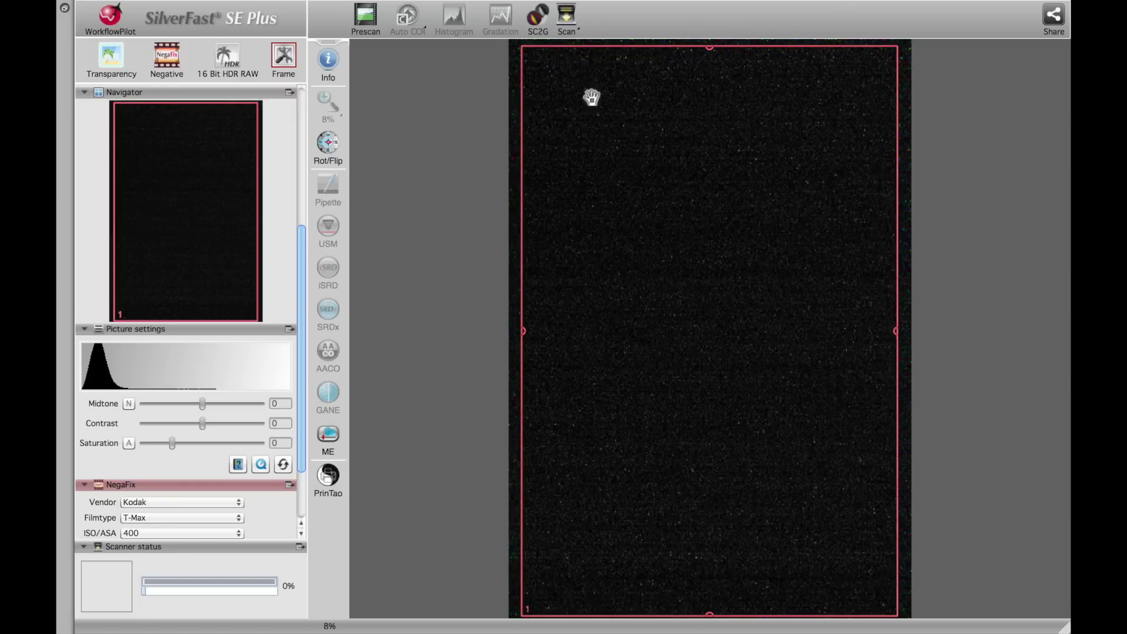
{"action": "left_click", "coordinate": [367, 24]}
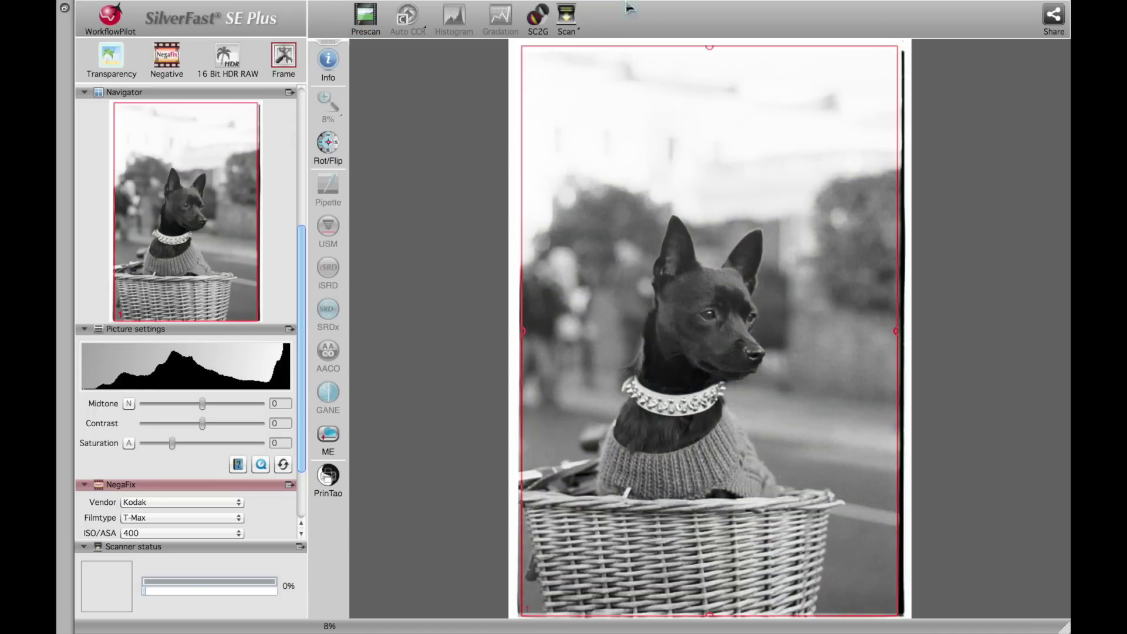
Step: Fit the scan frame to the edges of the dog photo, leaving the black film border on the right outside
{"action": "left_click_drag", "start_coordinate": [756, 140], "coordinate": [758, 146]}
{"action": "left_click_drag", "start_coordinate": [678, 49], "coordinate": [680, 57]}
{"action": "left_click_drag", "start_coordinate": [526, 295], "coordinate": [523, 297]}
{"action": "left_click_drag", "start_coordinate": [768, 617], "coordinate": [761, 613]}
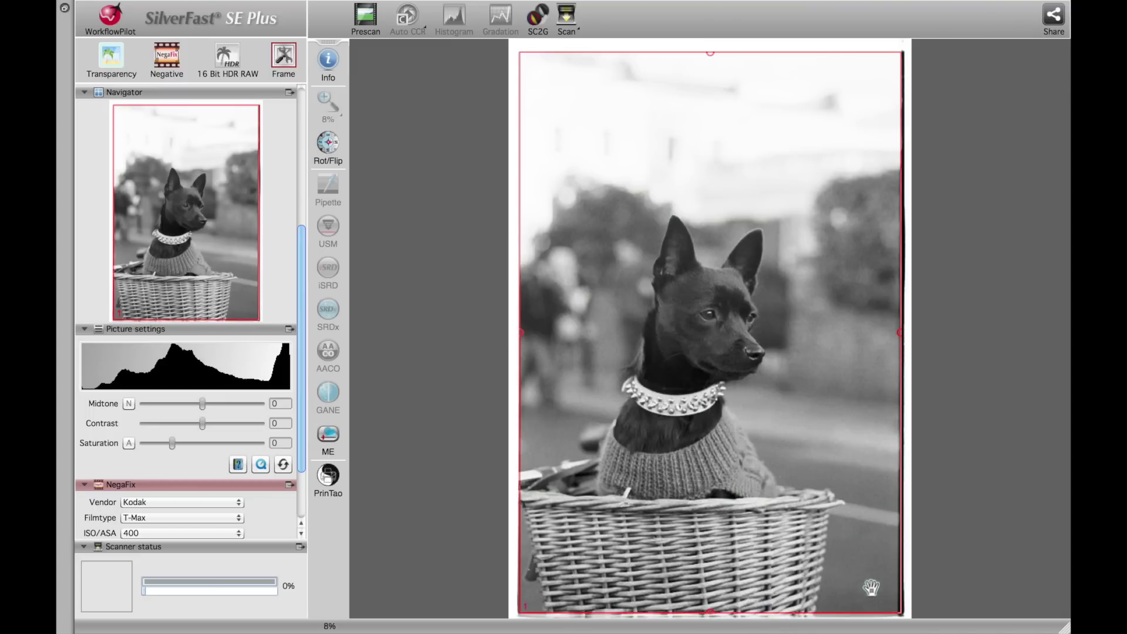
{"action": "left_click_drag", "start_coordinate": [904, 581], "coordinate": [897, 582]}
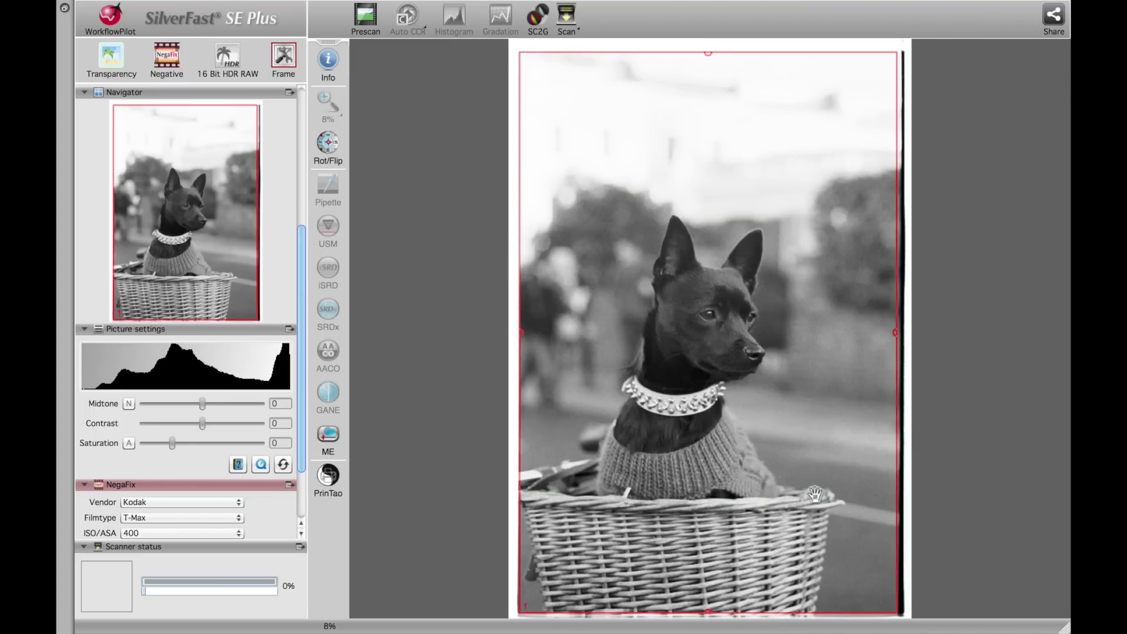
{"action": "left_click_drag", "start_coordinate": [813, 611], "coordinate": [809, 609]}
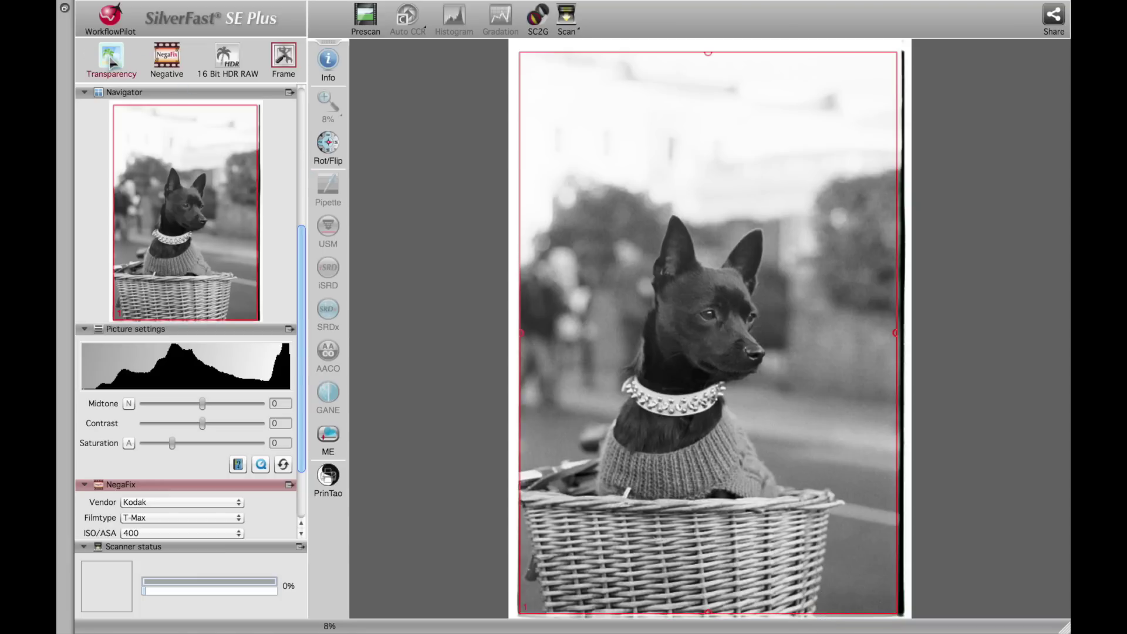
Step: Examine the available bit-depth modes, the NegaFix film profile and the scan dimension settings
{"action": "left_click", "coordinate": [228, 65]}
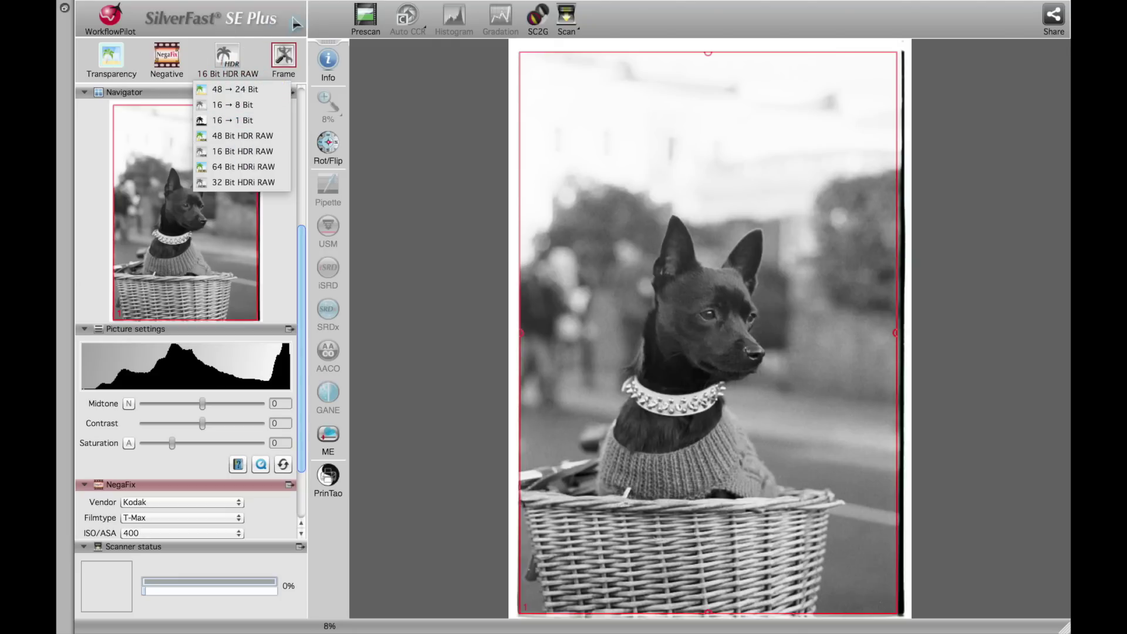
{"action": "left_click", "coordinate": [296, 23]}
{"action": "scroll", "coordinate": [234, 352], "scroll_direction": "down", "scroll_amount": 3}
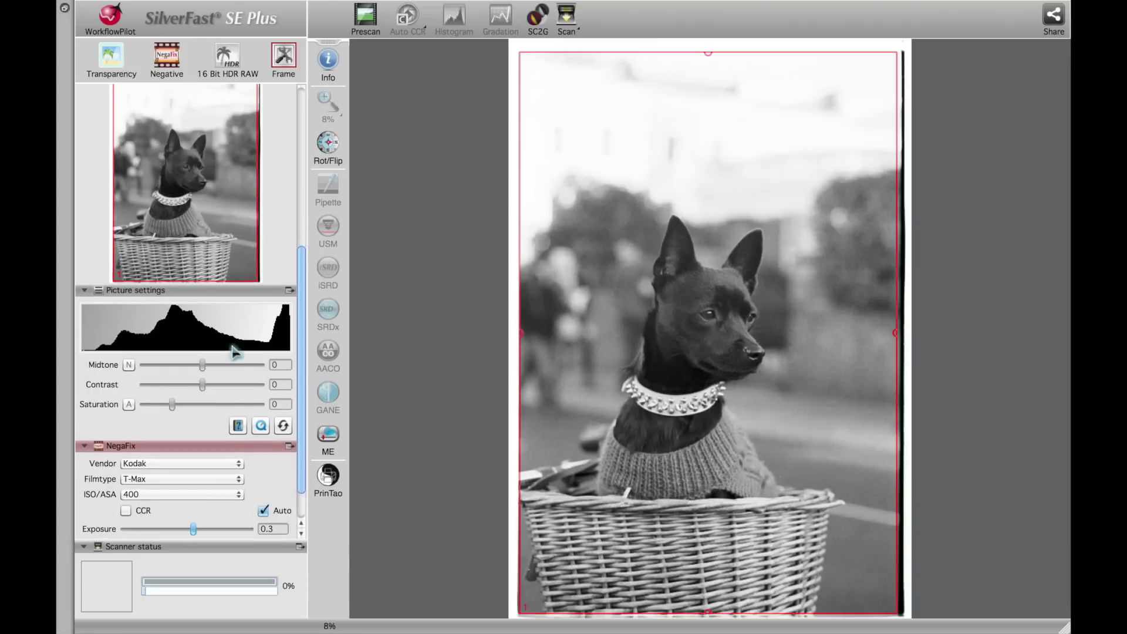
{"action": "scroll", "coordinate": [232, 346], "scroll_direction": "down", "scroll_amount": 3}
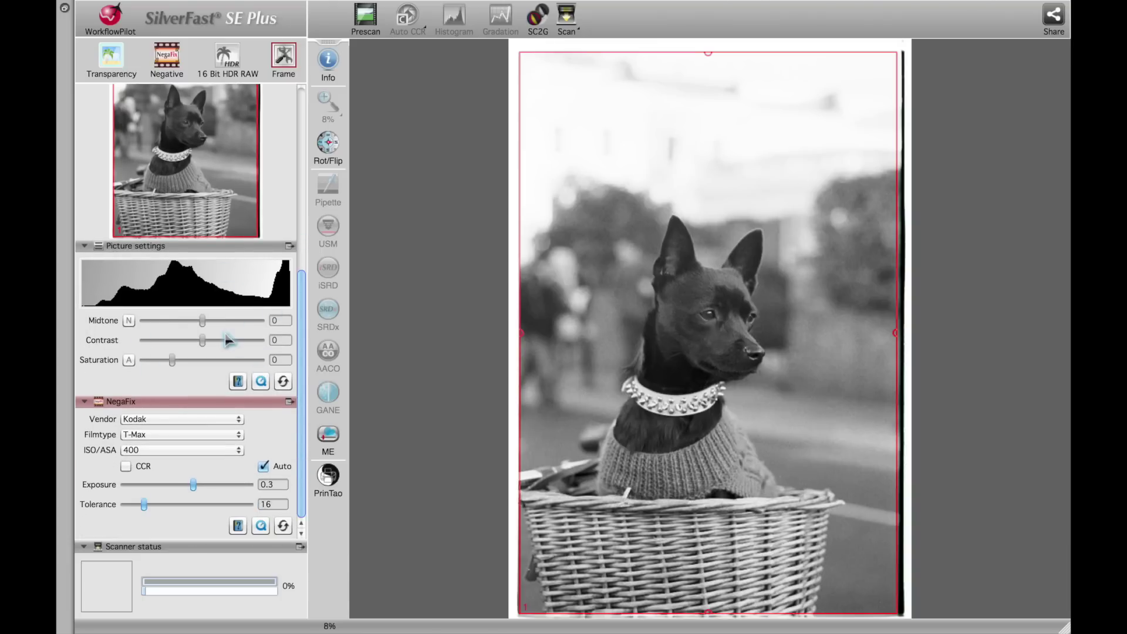
{"action": "scroll", "coordinate": [197, 329], "scroll_direction": "up", "scroll_amount": 12}
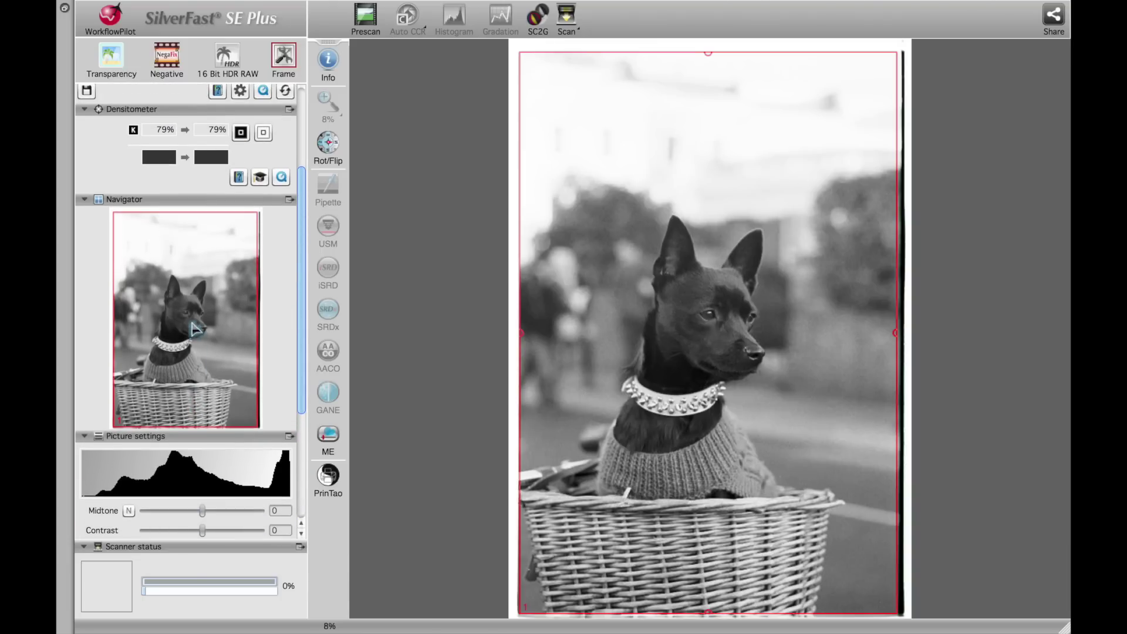
{"action": "scroll", "coordinate": [196, 329], "scroll_direction": "up", "scroll_amount": 8}
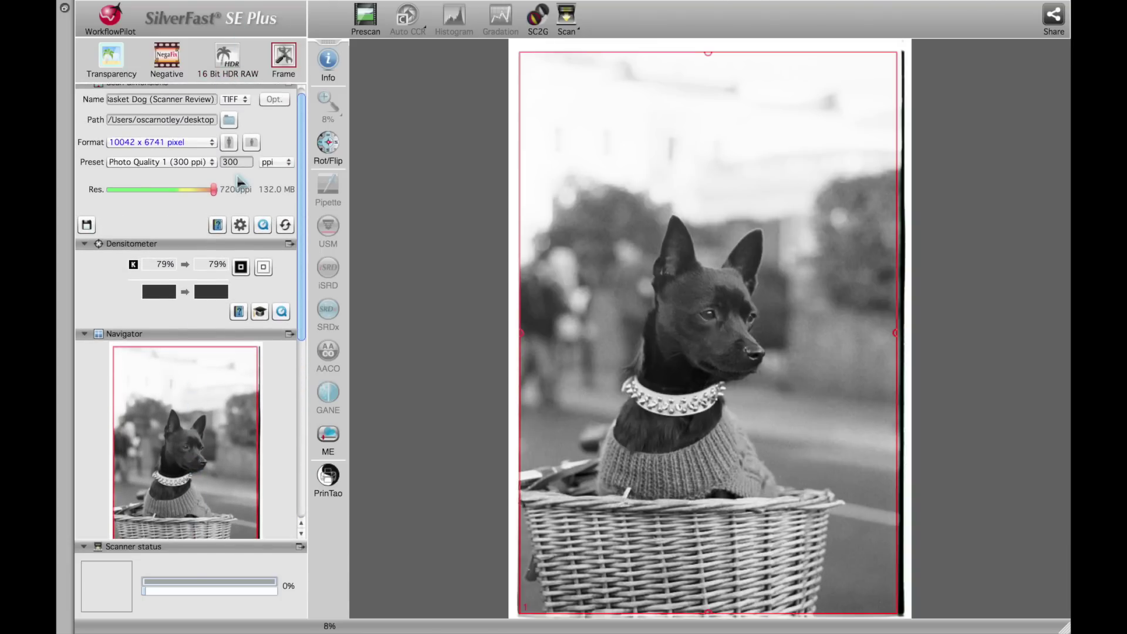
{"action": "scroll", "coordinate": [239, 182], "scroll_direction": "down", "scroll_amount": 8}
{"action": "scroll", "coordinate": [239, 182], "scroll_direction": "up", "scroll_amount": 6}
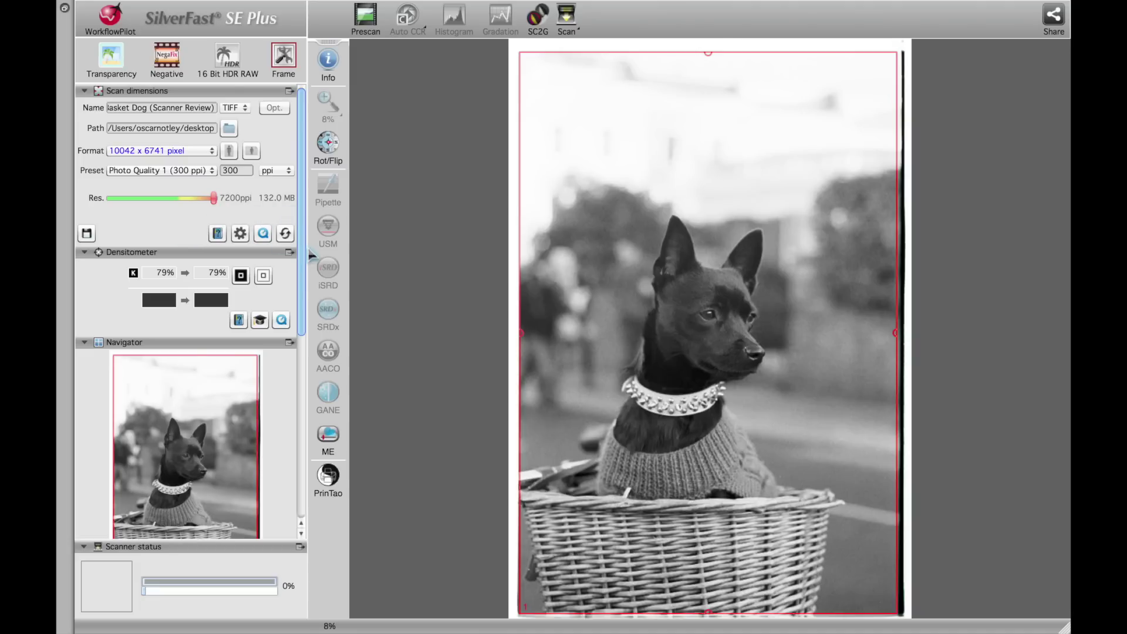
Step: Try NegaFix exposures of 3.0 and -3.0 on the preview and set the exposure to 0
{"action": "left_click_drag", "start_coordinate": [300, 246], "coordinate": [295, 466]}
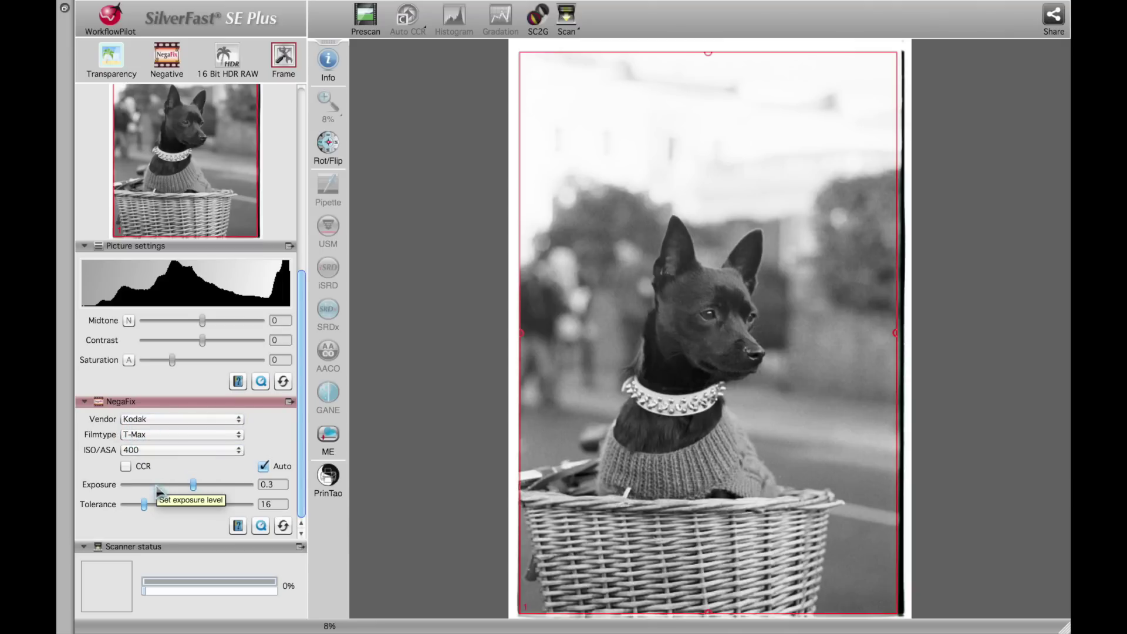
{"action": "left_click_drag", "start_coordinate": [197, 490], "coordinate": [273, 487]}
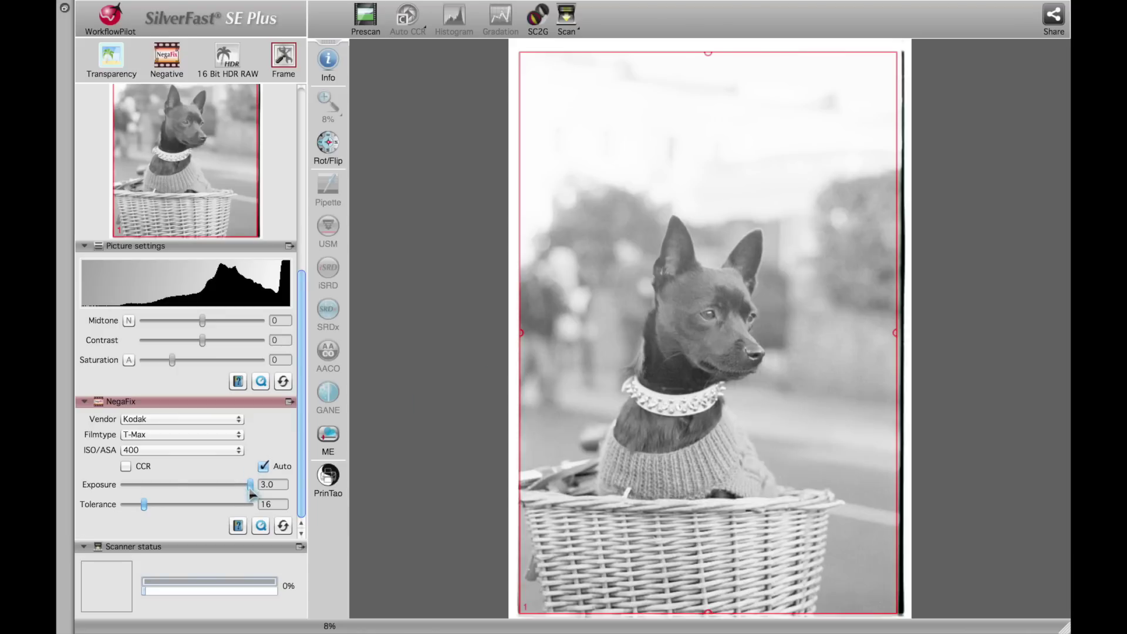
{"action": "left_click_drag", "start_coordinate": [251, 485], "coordinate": [123, 485]}
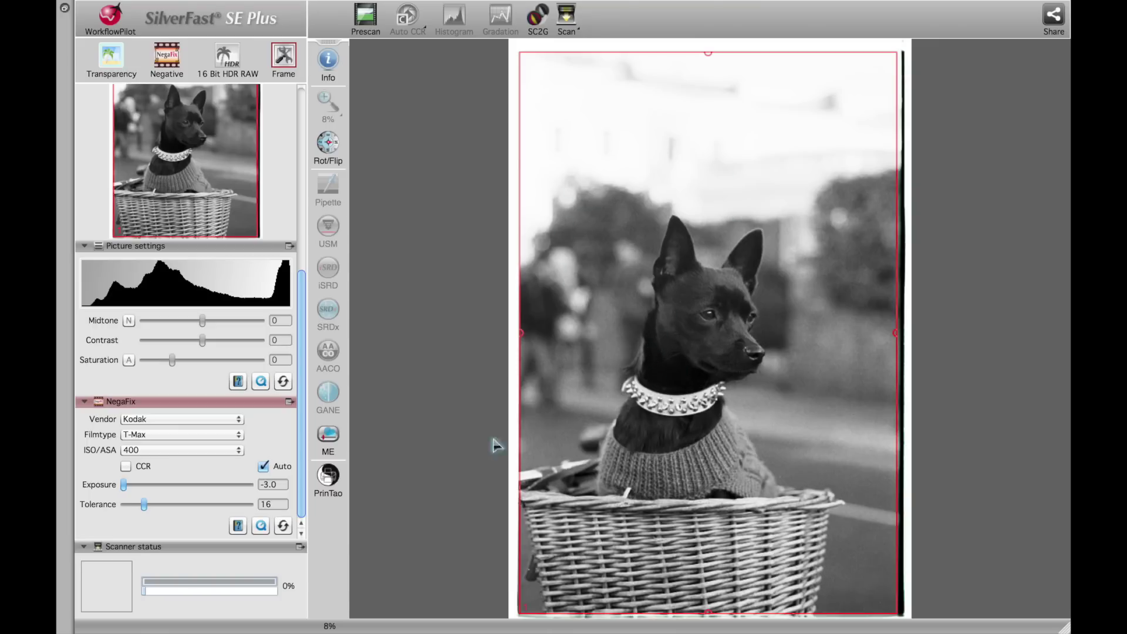
{"action": "left_click", "coordinate": [262, 485]}
{"action": "type", "text": "0"}
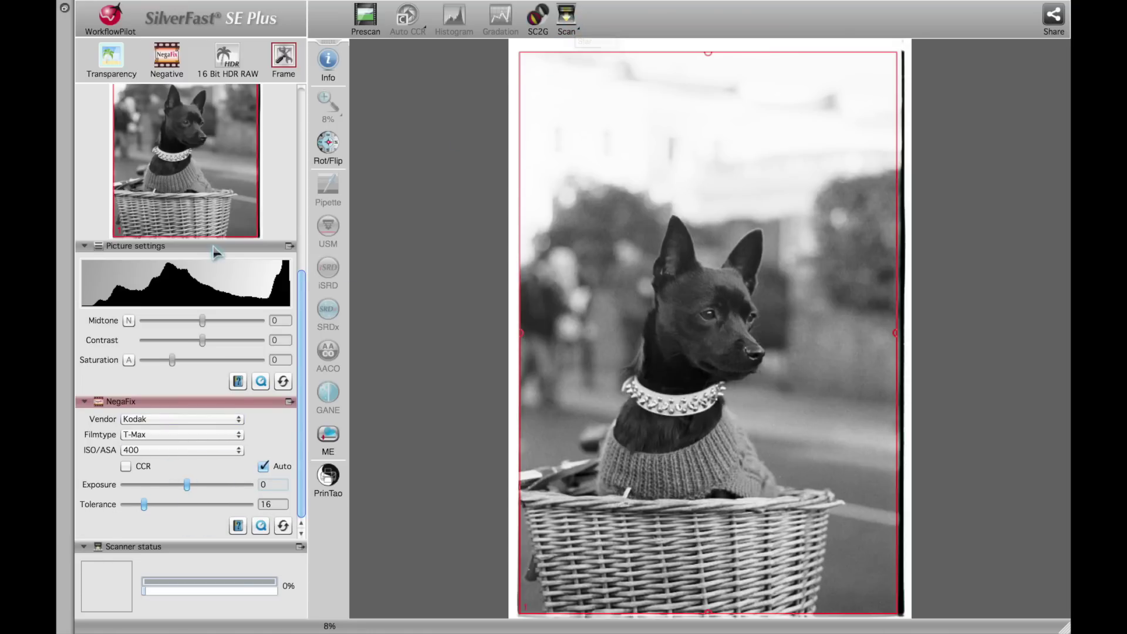
Step: Scan the framed negative to the TIFF file using the current 7200 ppi settings
{"action": "scroll", "coordinate": [192, 160], "scroll_direction": "up", "scroll_amount": 5}
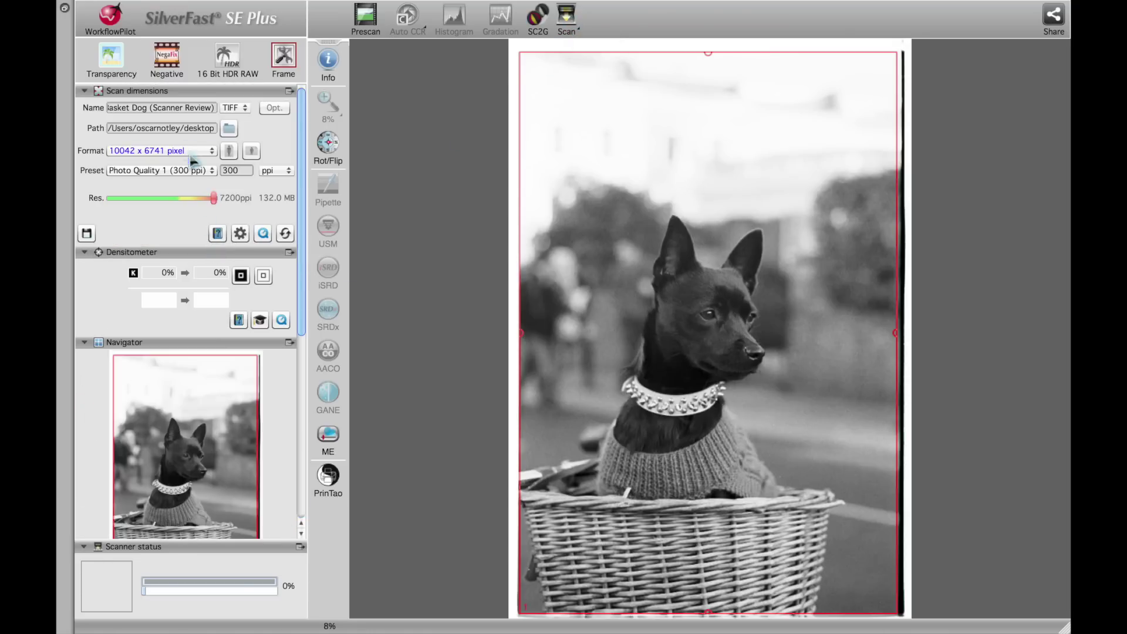
{"action": "left_click", "coordinate": [567, 23]}
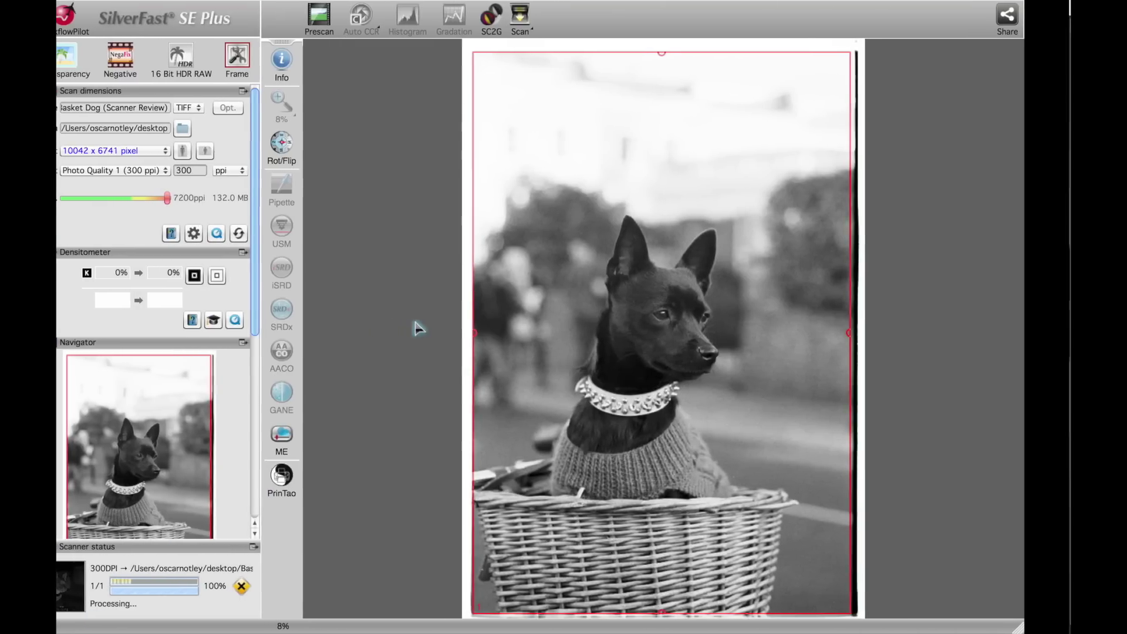
Step: Switch to the desktop and move the scanned TIFF from the screen edge into open space
{"action": "key", "text": "ctrl+Right"}
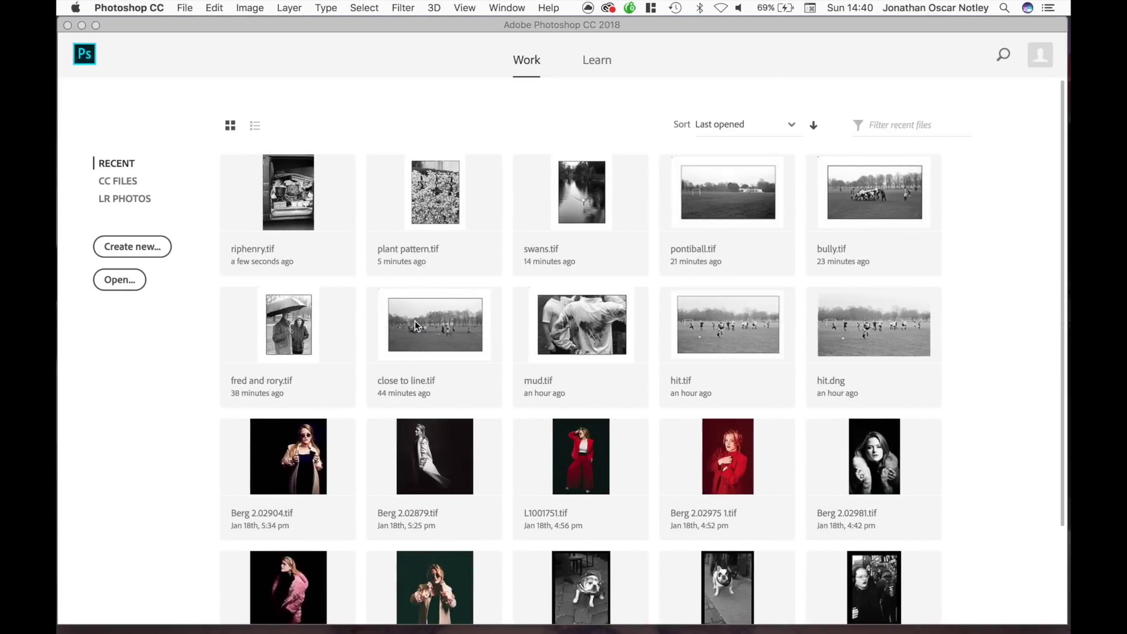
{"action": "key", "text": "ctrl+Right"}
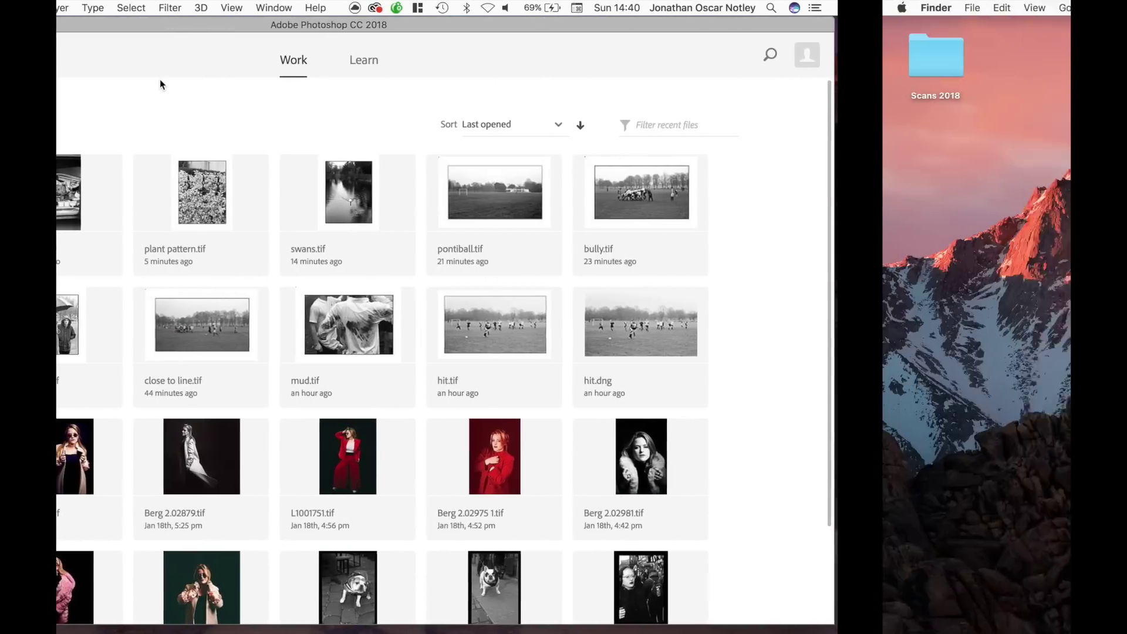
{"action": "left_click_drag", "start_coordinate": [1026, 65], "coordinate": [759, 232]}
{"action": "left_click", "coordinate": [640, 281]}
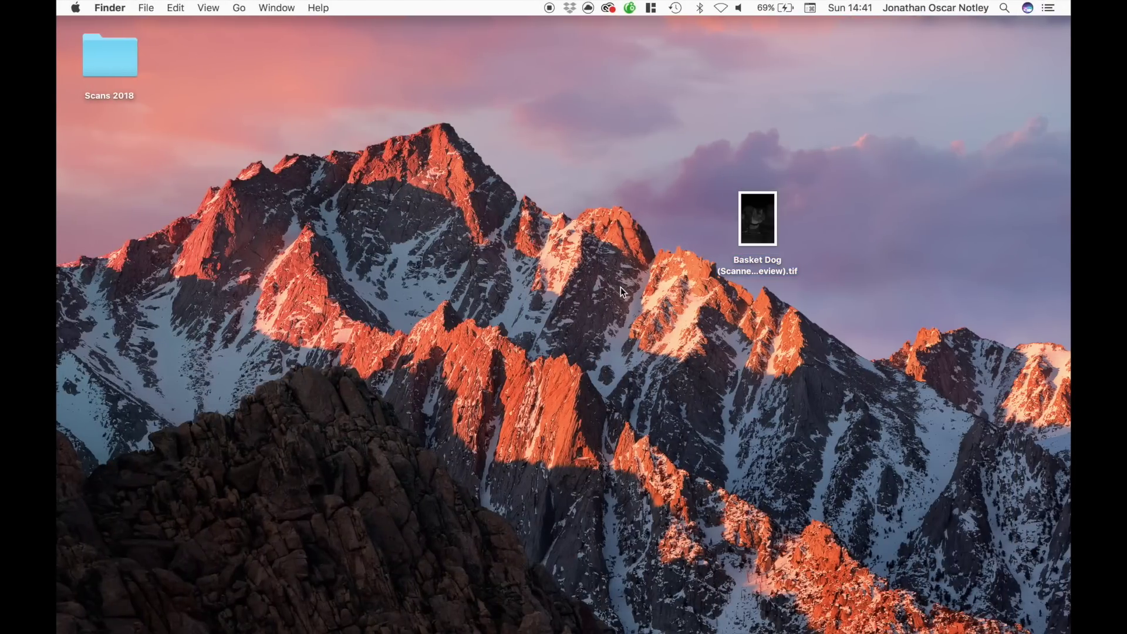
Step: Open the desktop file Basket Dog (Scanner Review).tif in Adobe Photoshop CC 2018
{"action": "left_click", "coordinate": [795, 613]}
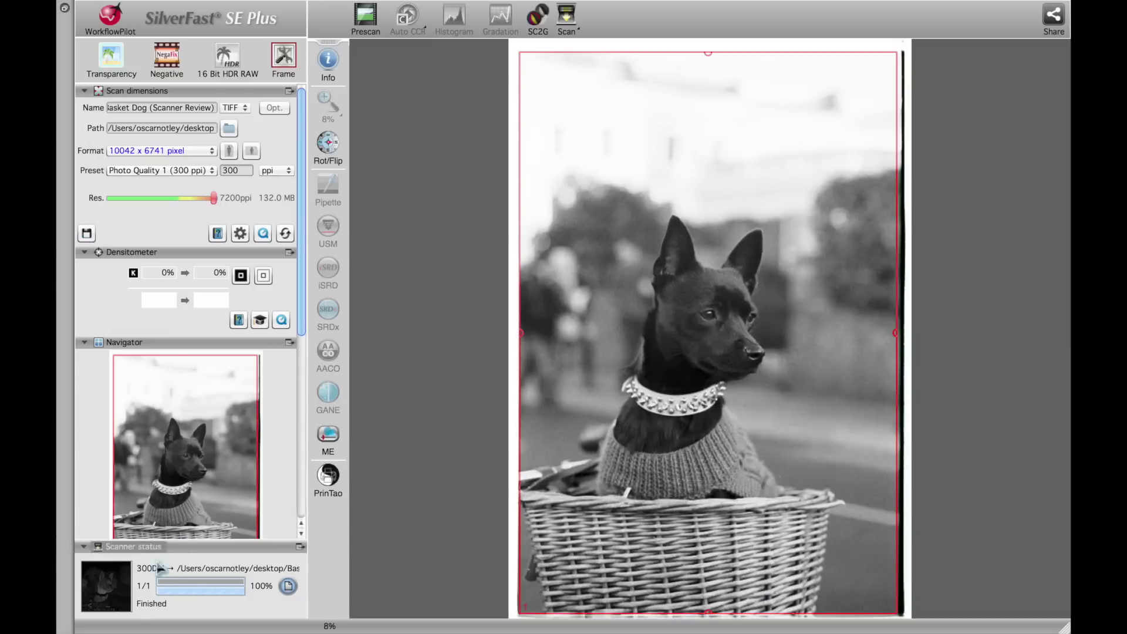
{"action": "mouse_move", "coordinate": [298, 5]}
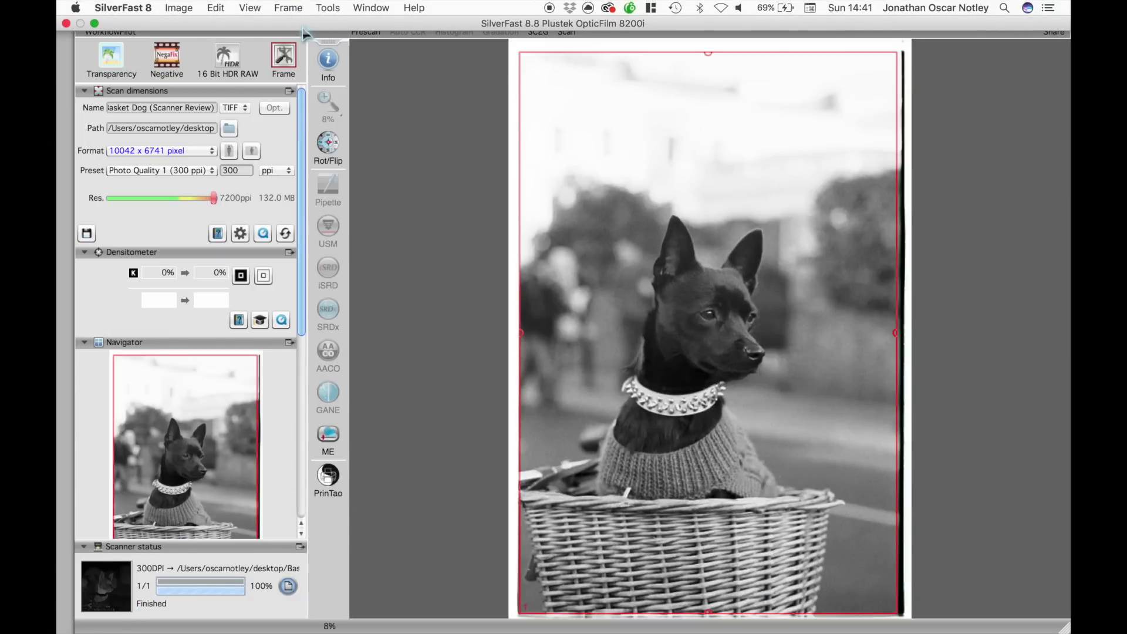
{"action": "key", "text": "ctrl+Right"}
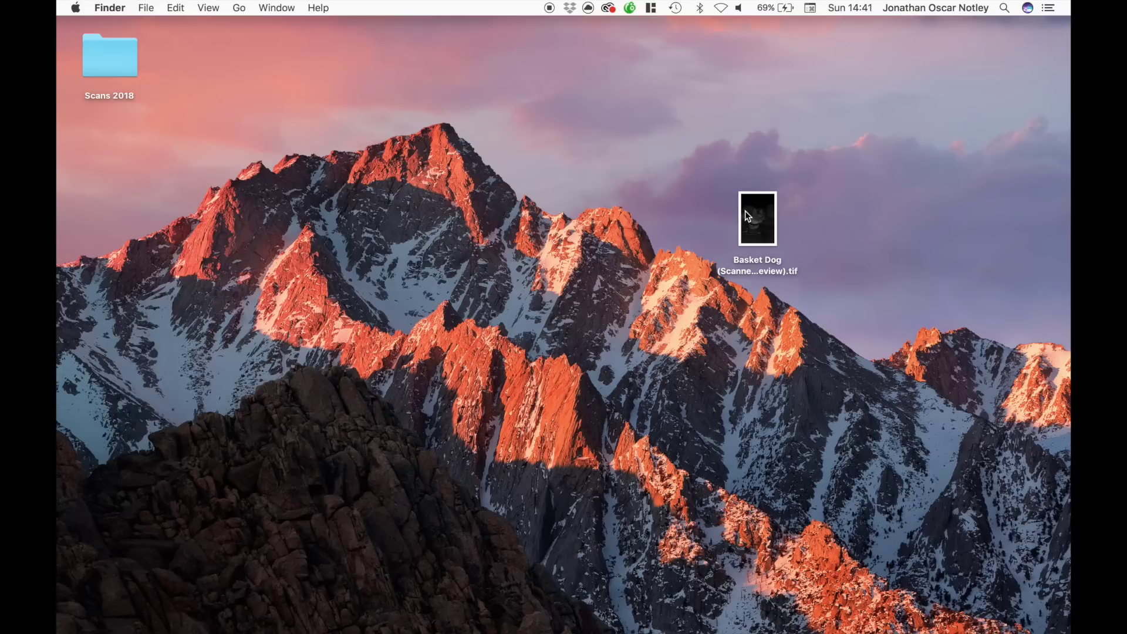
{"action": "right_click", "coordinate": [746, 211]}
{"action": "mouse_move", "coordinate": [790, 231]}
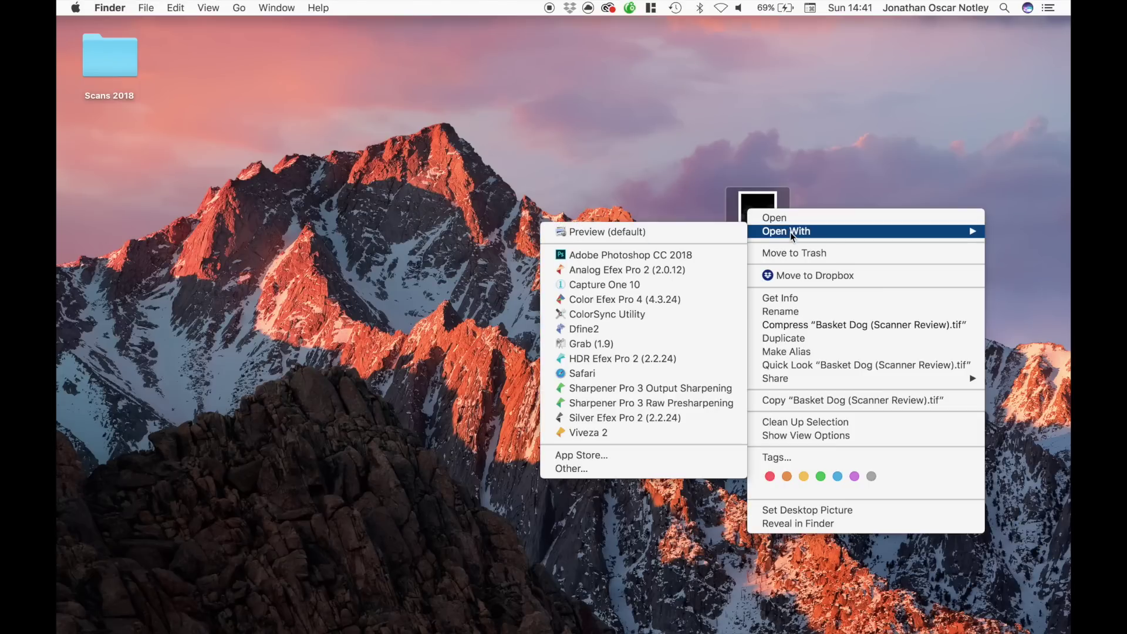
{"action": "left_click", "coordinate": [709, 253]}
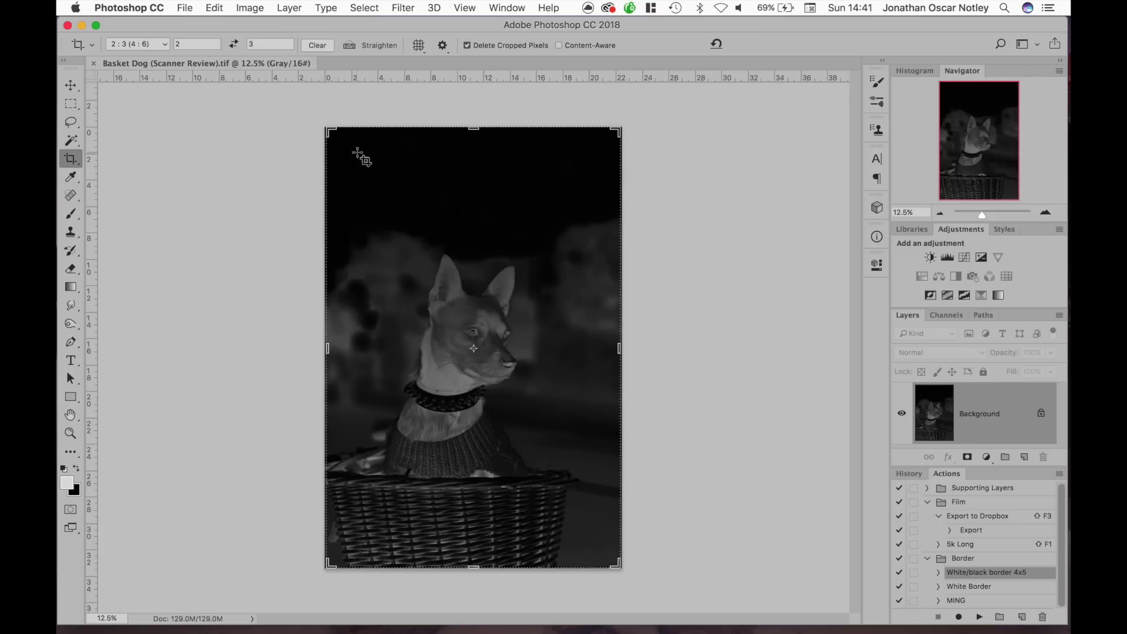
Step: Apply the 2:3 crop and convert the negative to a positive with the ColorPerfect filter's B&W Start settings
{"action": "key", "text": "j"}
{"action": "left_click", "coordinate": [693, 232]}
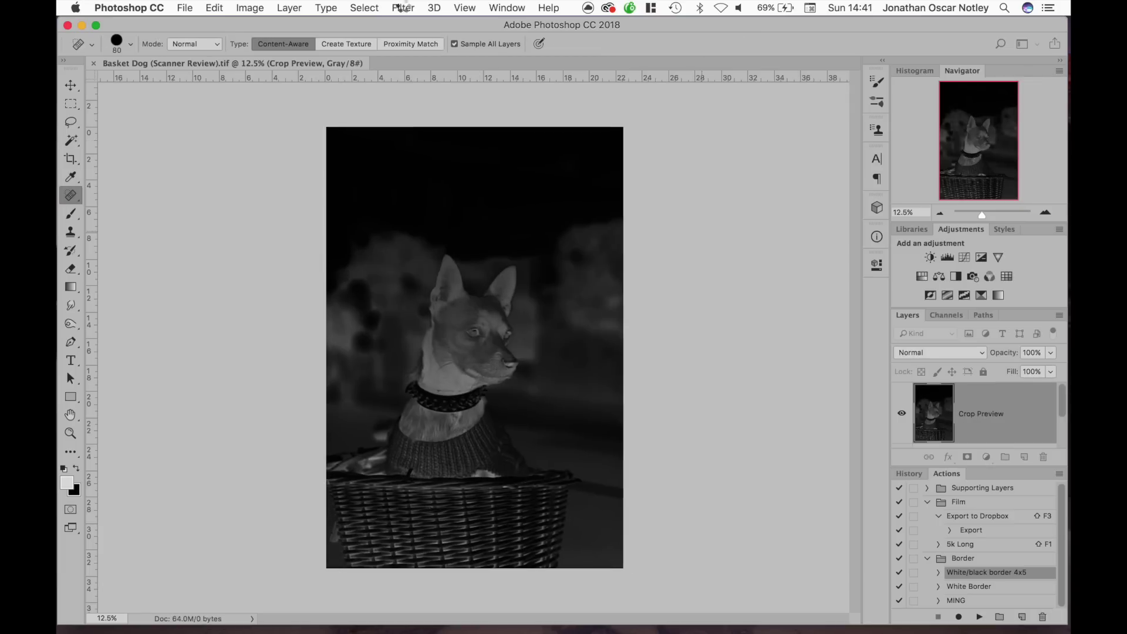
{"action": "left_click", "coordinate": [403, 8]}
{"action": "mouse_move", "coordinate": [428, 320]}
{"action": "left_click", "coordinate": [605, 320]}
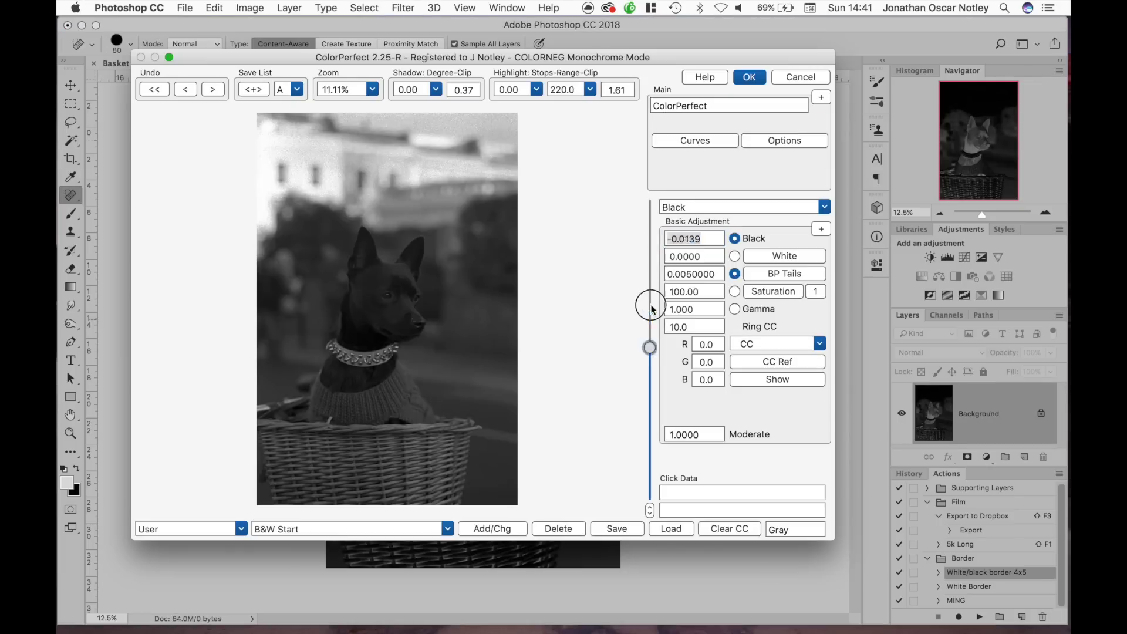
{"action": "key", "text": "Return"}
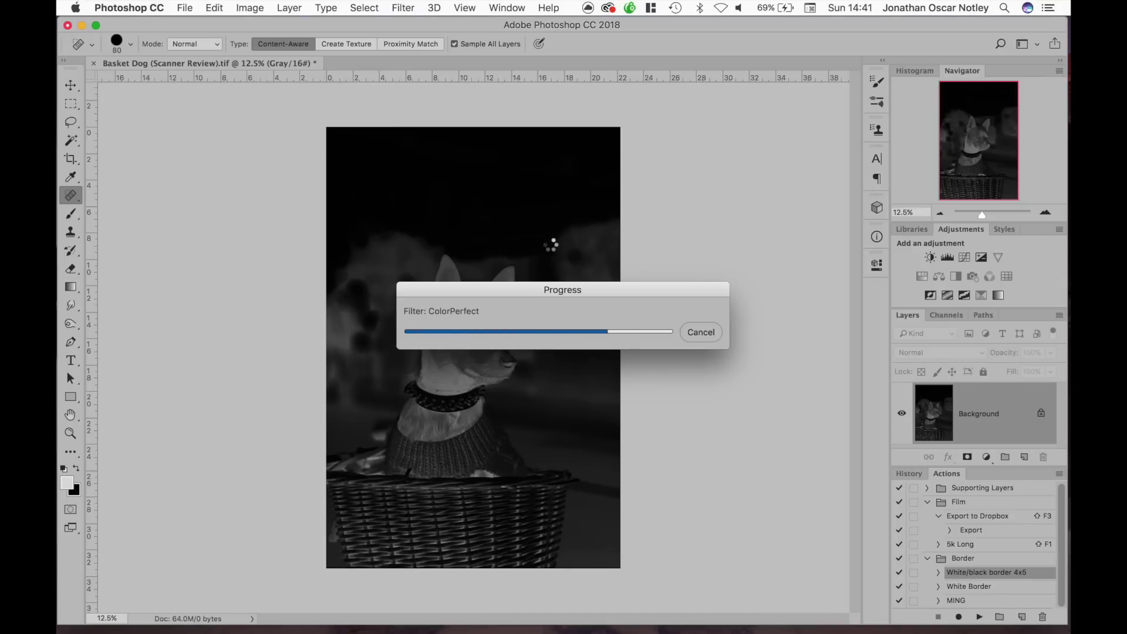
Step: Brighten the highlights and midtones with a Curves adjustment layer and merge it into the background
{"action": "left_click", "coordinate": [964, 257]}
{"action": "left_click_drag", "start_coordinate": [804, 362], "coordinate": [804, 336]}
{"action": "left_click_drag", "start_coordinate": [731, 435], "coordinate": [742, 395]}
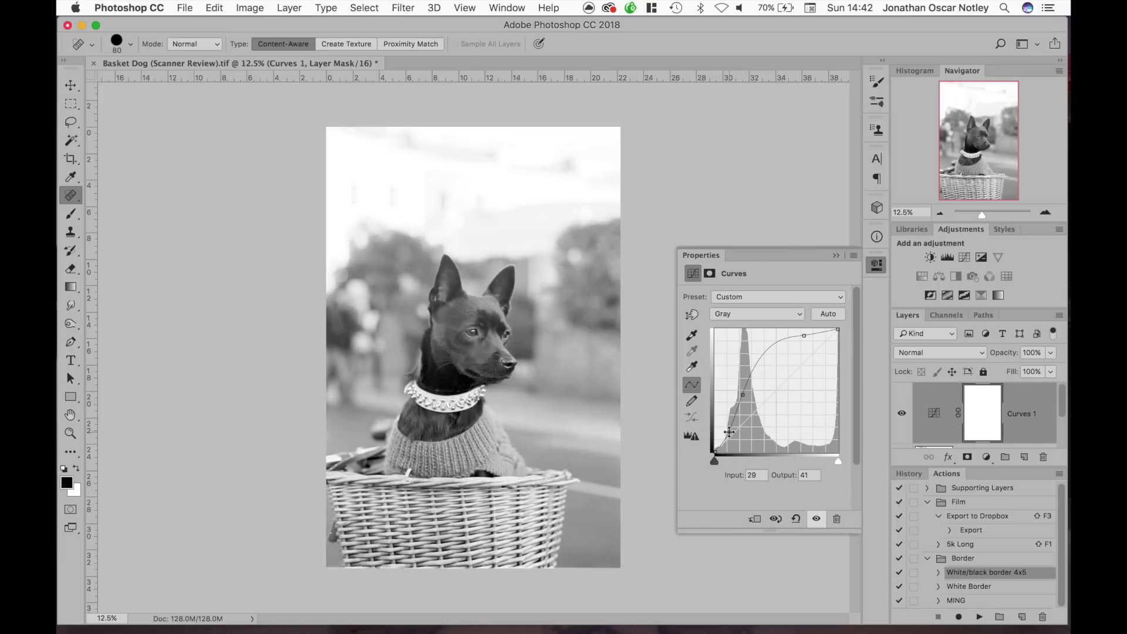
{"action": "left_click", "coordinate": [877, 265]}
{"action": "scroll", "coordinate": [463, 326], "scroll_direction": "up", "scroll_amount": 5}
{"action": "key", "text": "super+shift+e"}
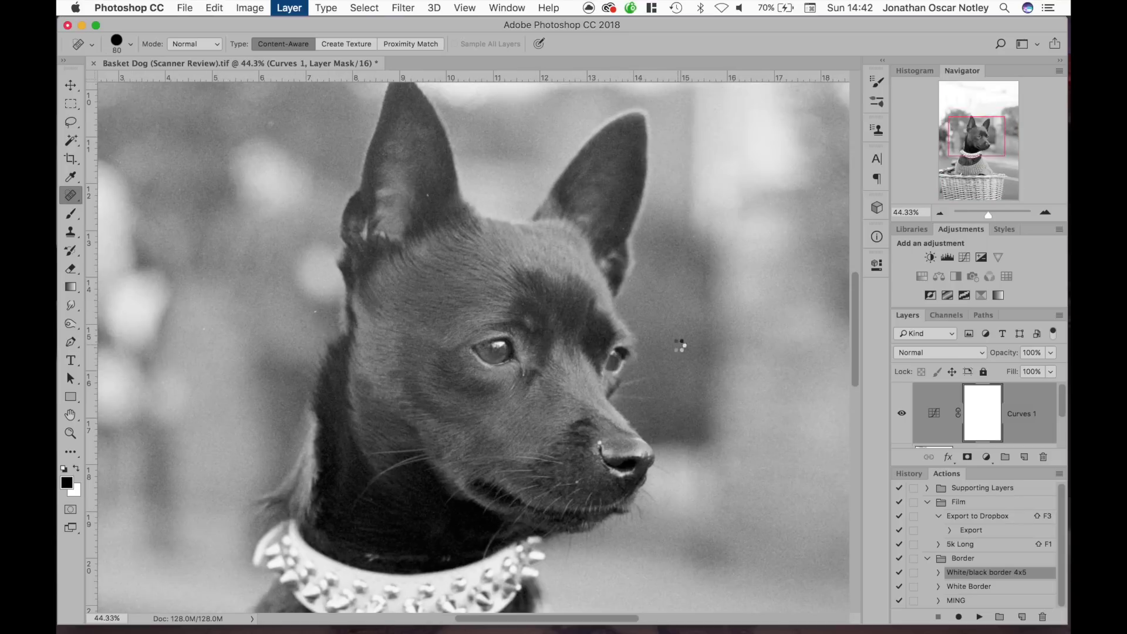
Step: Set the healing brush to 13 px and remove the dust spots around the dog's head
{"action": "right_click", "coordinate": [431, 192]}
{"action": "type", "text": "13"}
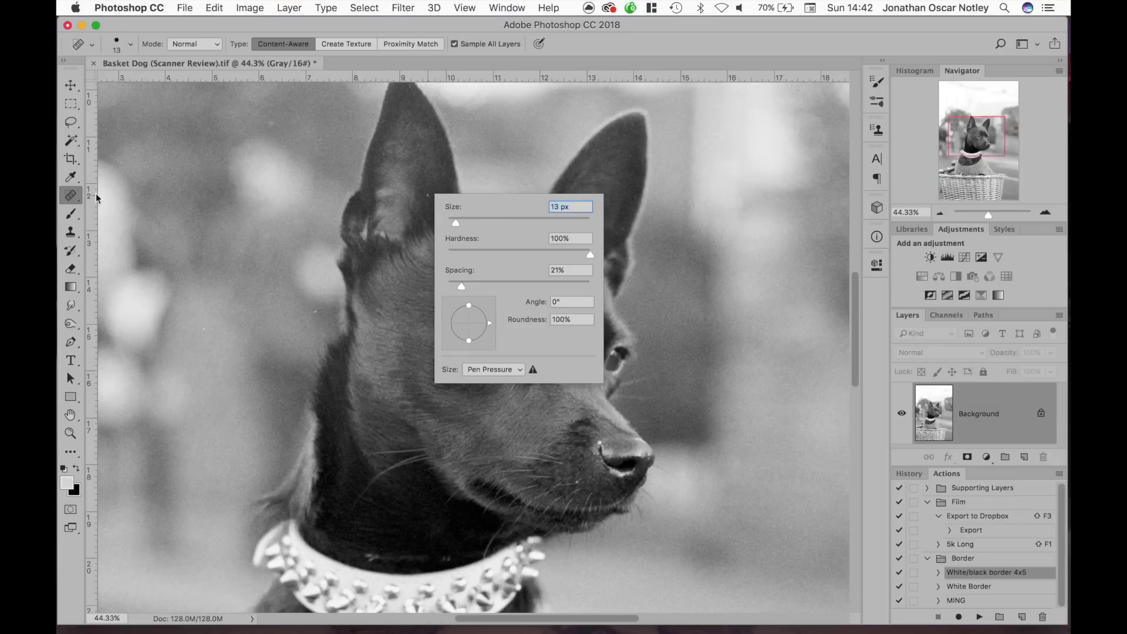
{"action": "key", "text": "Return"}
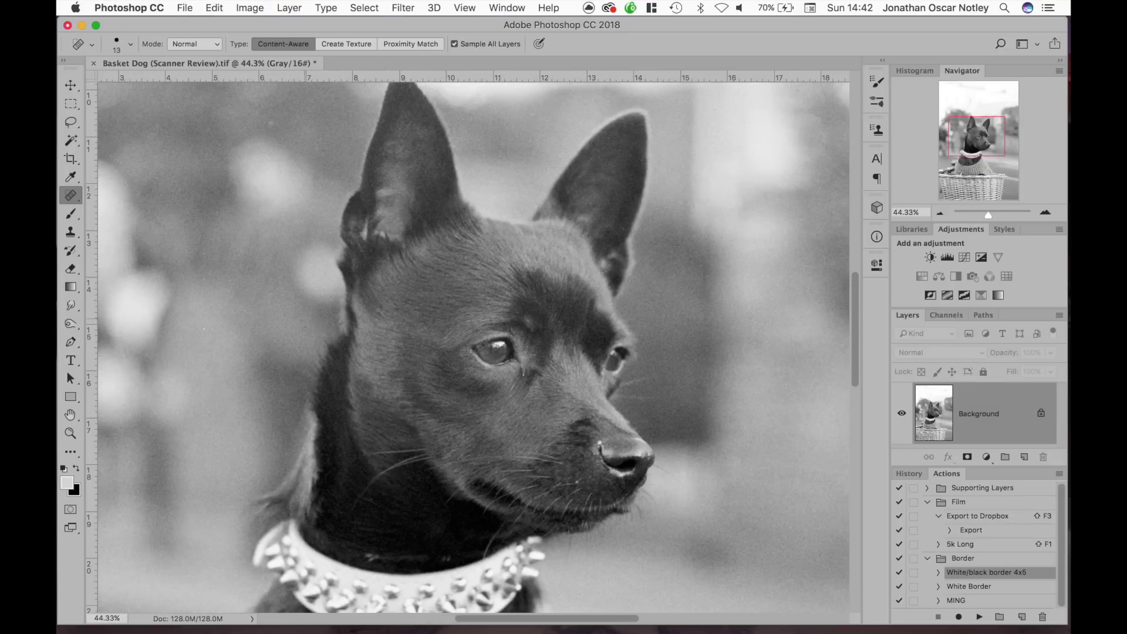
Step: Set the healing brush to 19 px and clean dust from the areas around the basket and the upper background
{"action": "scroll", "coordinate": [473, 347], "scroll_direction": "down", "scroll_amount": 10}
{"action": "scroll", "coordinate": [472, 346], "scroll_direction": "right", "scroll_amount": 5}
{"action": "right_click", "coordinate": [435, 222]}
{"action": "key", "text": "Return"}
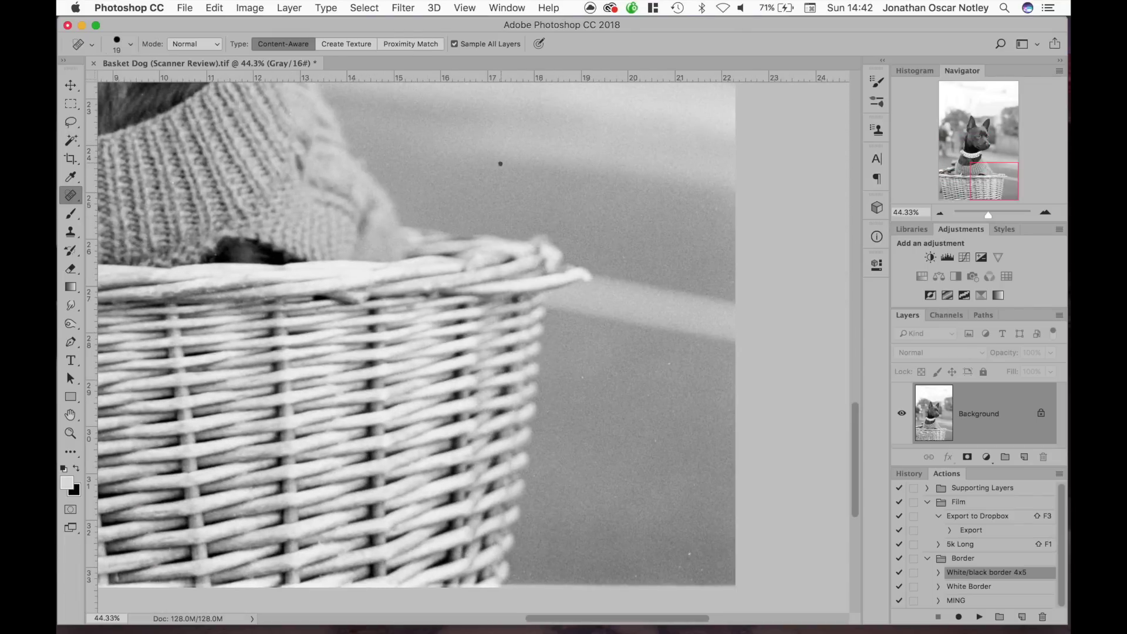
{"action": "scroll", "coordinate": [472, 346], "scroll_direction": "up", "scroll_amount": 10}
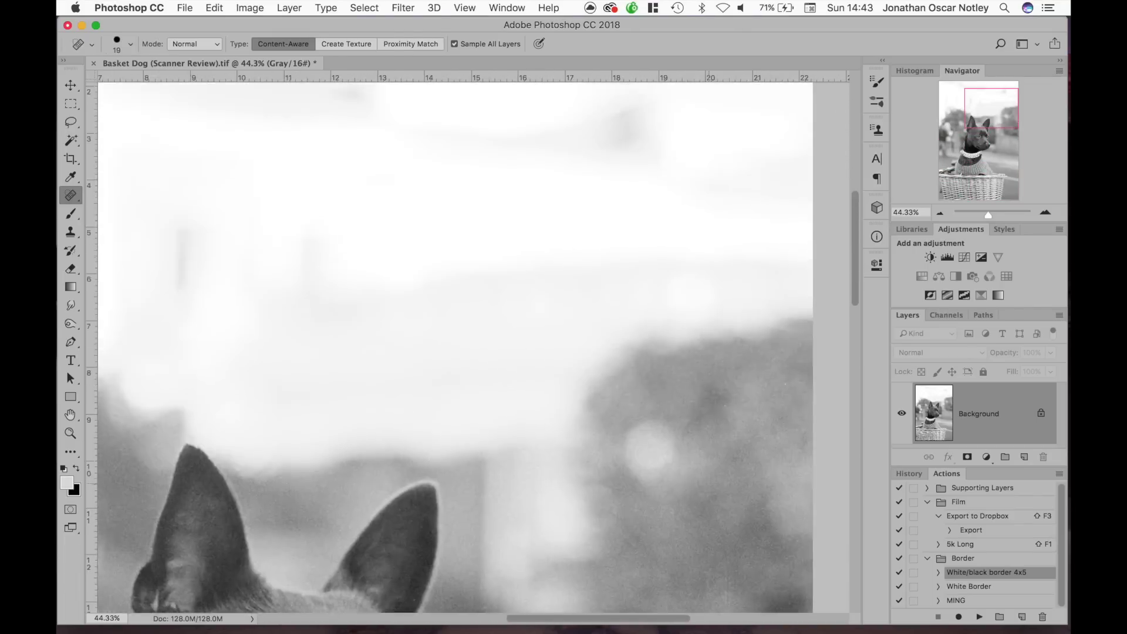
Step: Sharpen the image with Unsharp Mask at 145% amount, 2.1 pixels radius and a threshold of 6 levels
{"action": "scroll", "coordinate": [472, 347], "scroll_direction": "up", "scroll_amount": 4}
{"action": "left_click", "coordinate": [405, 7]}
{"action": "mouse_move", "coordinate": [458, 255]}
{"action": "left_click", "coordinate": [604, 322]}
{"action": "left_click", "coordinate": [898, 317]}
{"action": "left_click_drag", "start_coordinate": [892, 364], "coordinate": [914, 362]}
{"action": "left_click_drag", "start_coordinate": [804, 397], "coordinate": [796, 434]}
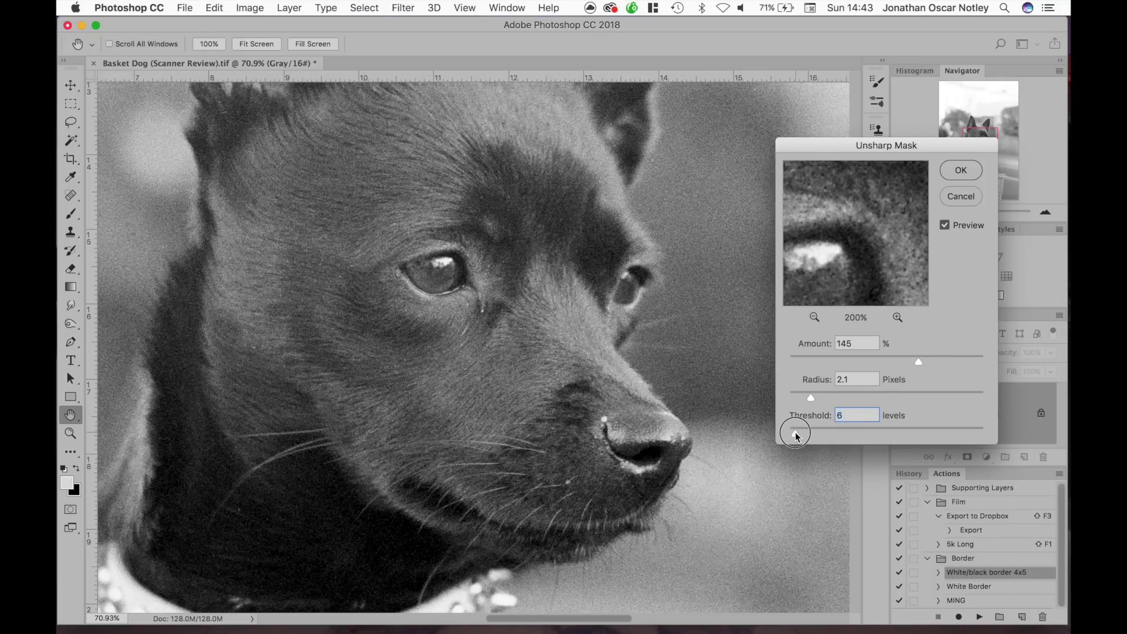
{"action": "key", "text": "Return"}
Step: Examine the sharpening on the dog's fur and eyes up close, and inspect the whole picture
{"action": "key", "text": "j"}
{"action": "key", "text": "super+0"}
{"action": "scroll", "coordinate": [699, 240], "scroll_direction": "up", "scroll_amount": 3}
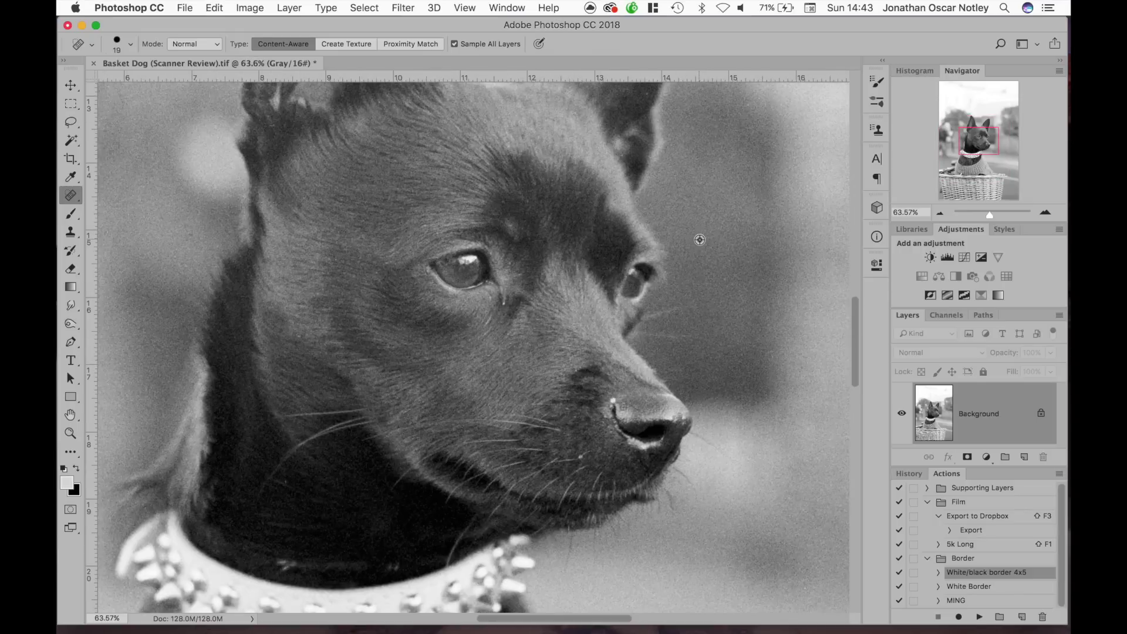
{"action": "scroll", "coordinate": [511, 345], "scroll_direction": "down", "scroll_amount": 5}
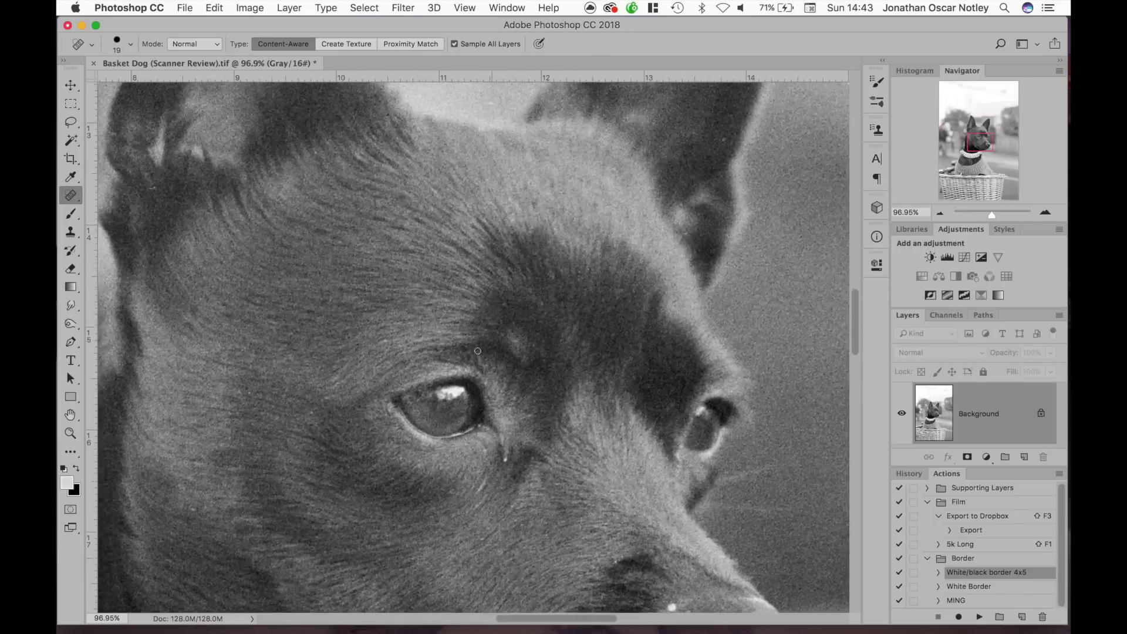
{"action": "scroll", "coordinate": [460, 434], "scroll_direction": "down", "scroll_amount": 5}
{"action": "scroll", "coordinate": [574, 368], "scroll_direction": "up", "scroll_amount": 5}
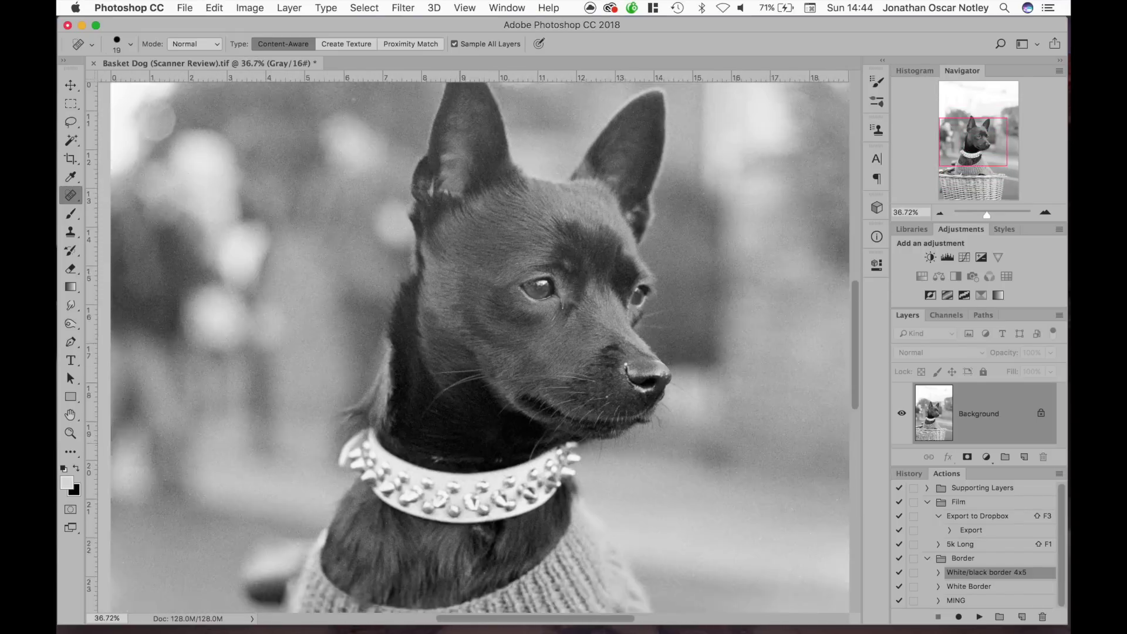
{"action": "scroll", "coordinate": [574, 368], "scroll_direction": "down", "scroll_amount": 8}
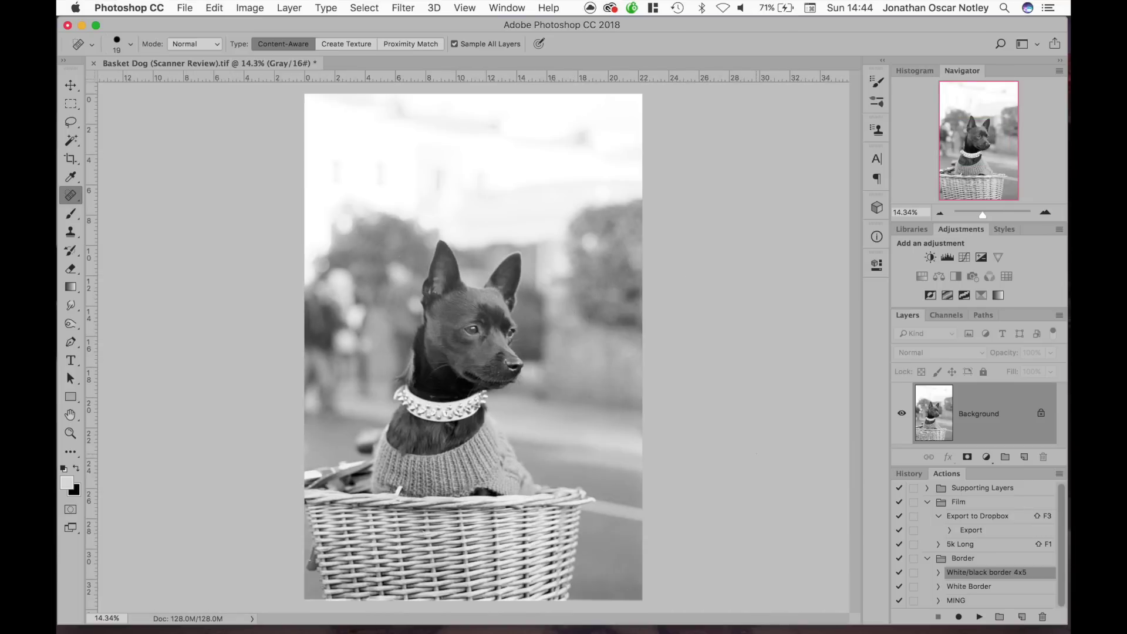
Step: Resize the image to 3000 × 4500 pixels using Bicubic Sharper (reduction) resampling
{"action": "left_click", "coordinate": [249, 8]}
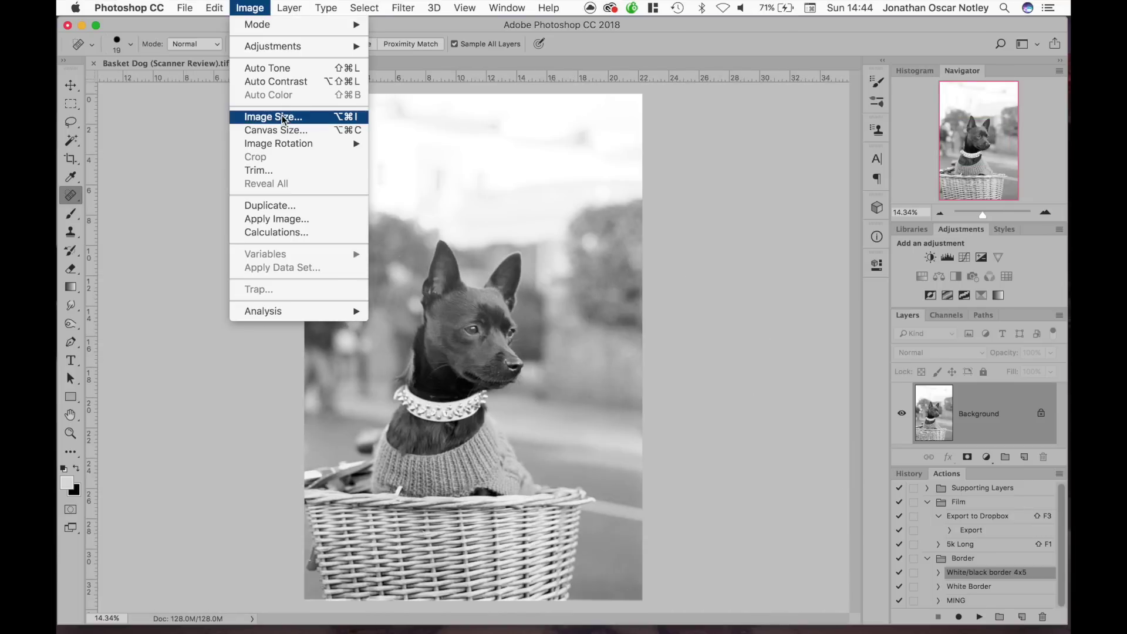
{"action": "left_click", "coordinate": [292, 114]}
{"action": "type", "text": "3000"}
{"action": "double_click", "coordinate": [645, 298]}
{"action": "type", "text": "4500"}
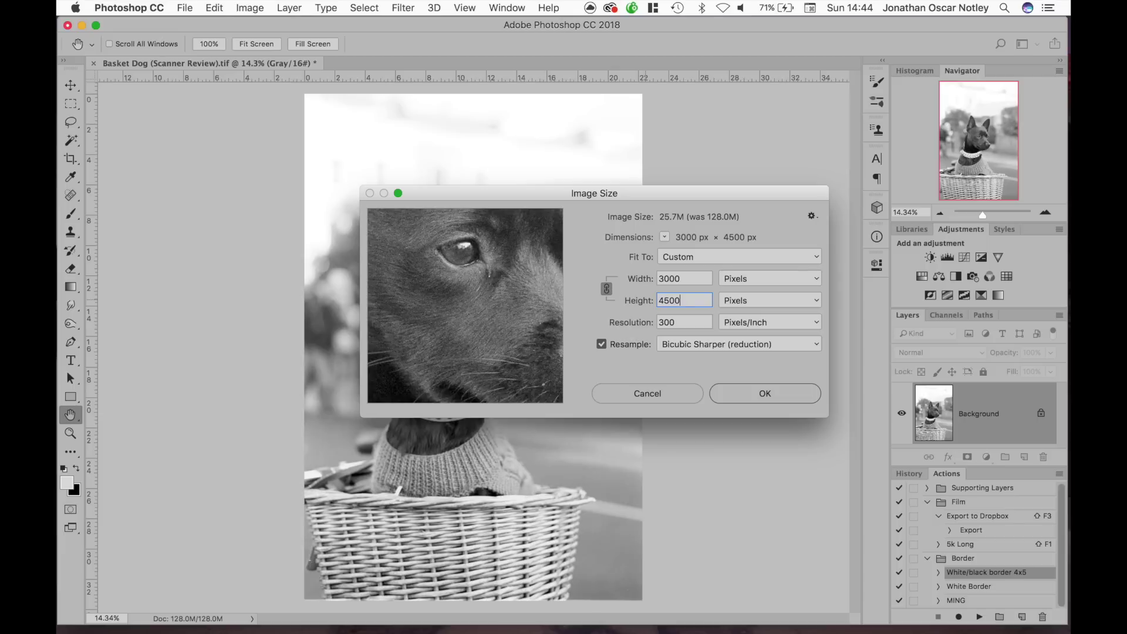
{"action": "left_click", "coordinate": [713, 344]}
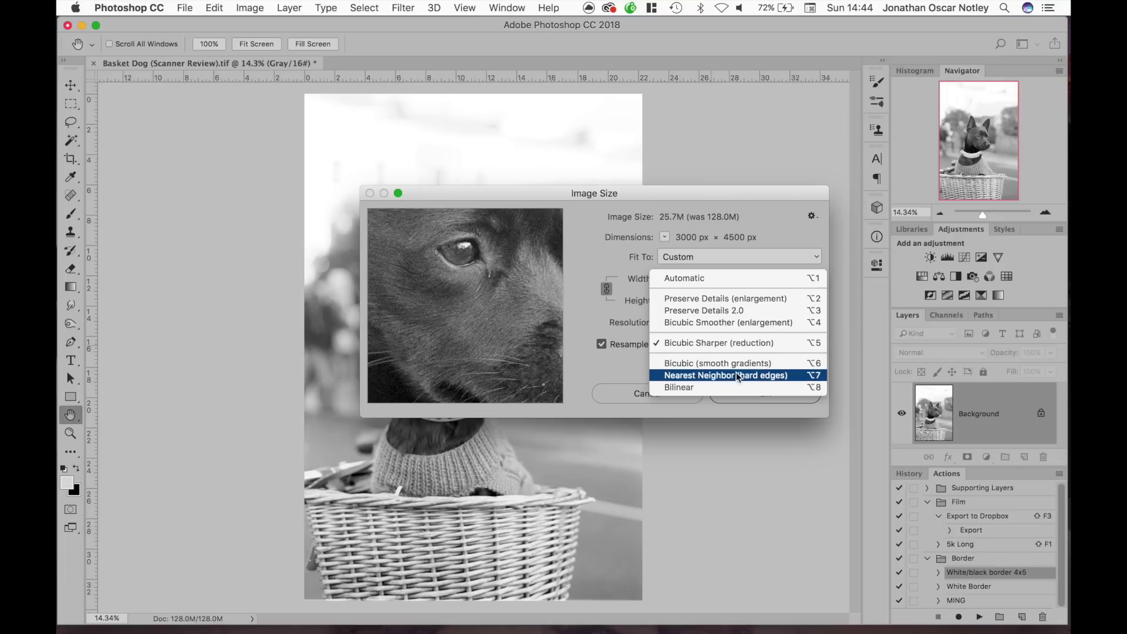
{"action": "left_click", "coordinate": [724, 346]}
{"action": "key", "text": "j"}
Step: Check the resized picture and export it to the Desktop as Basket Dog (Scanner Review).jpg
{"action": "scroll", "coordinate": [443, 352], "scroll_direction": "up", "scroll_amount": 10}
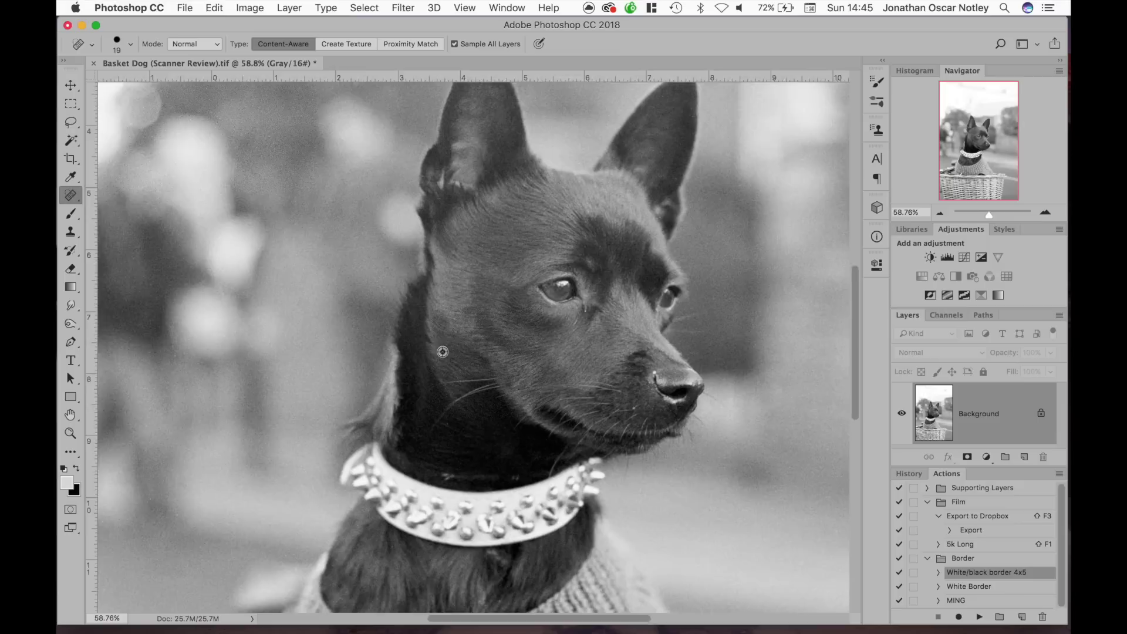
{"action": "scroll", "coordinate": [443, 352], "scroll_direction": "down", "scroll_amount": 5}
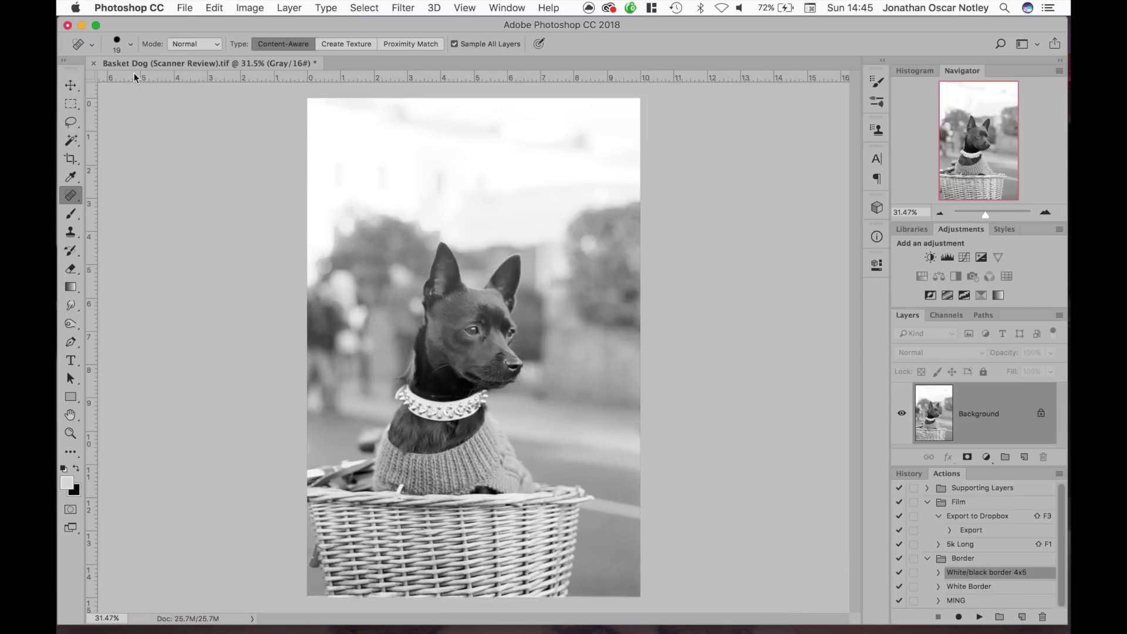
{"action": "left_click", "coordinate": [185, 8]}
{"action": "mouse_move", "coordinate": [264, 188]}
{"action": "left_click", "coordinate": [374, 189]}
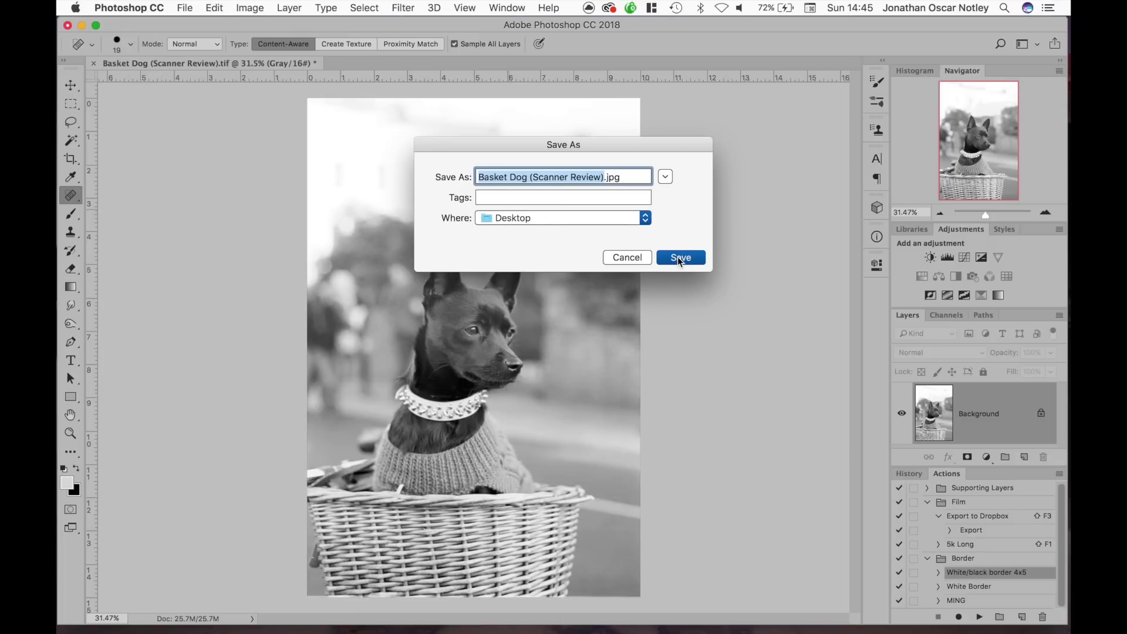
{"action": "left_click", "coordinate": [679, 258]}
{"action": "scroll", "coordinate": [486, 329], "scroll_direction": "up", "scroll_amount": 3}
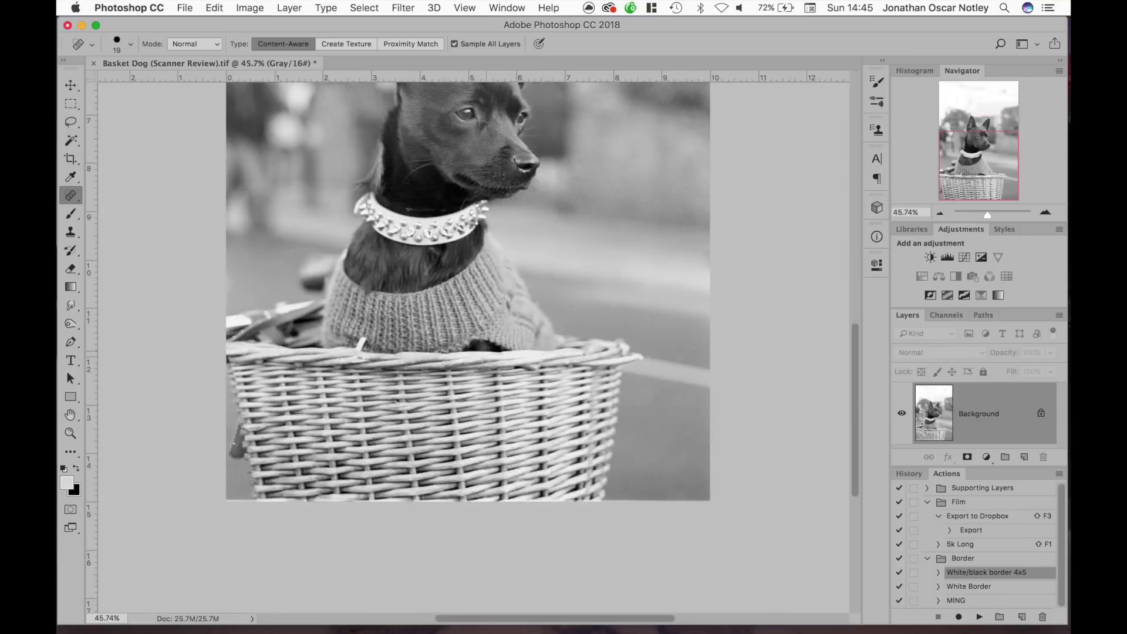